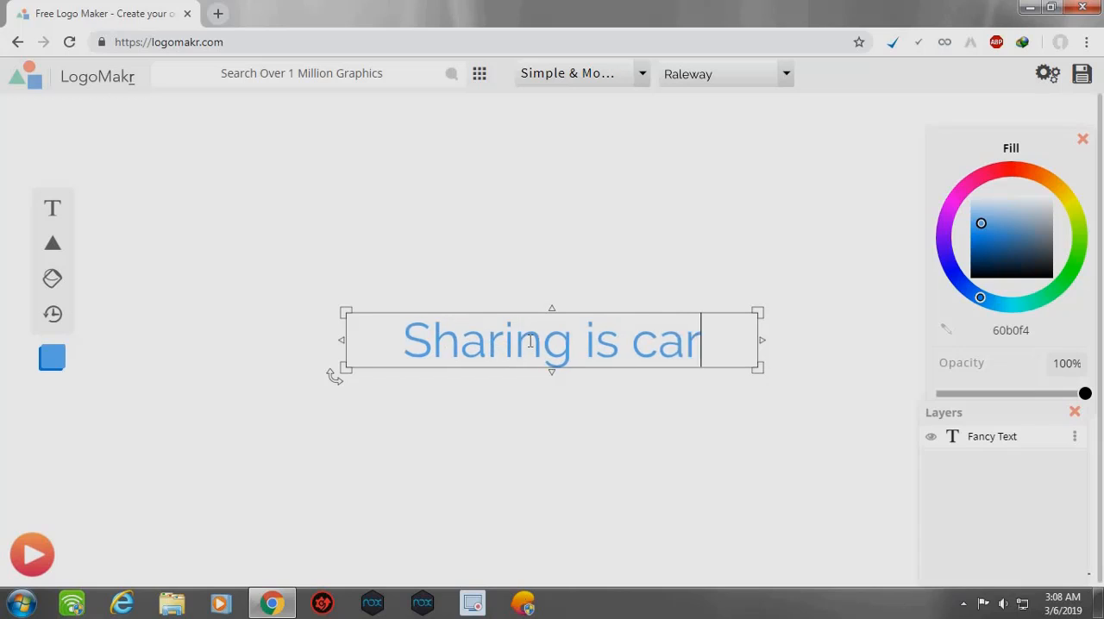
- Recolour the "Sharing is caring" text with the magenta fill ff00e6
{"action": "left_click", "coordinate": [645, 445]}
{"action": "left_click", "coordinate": [586, 337]}
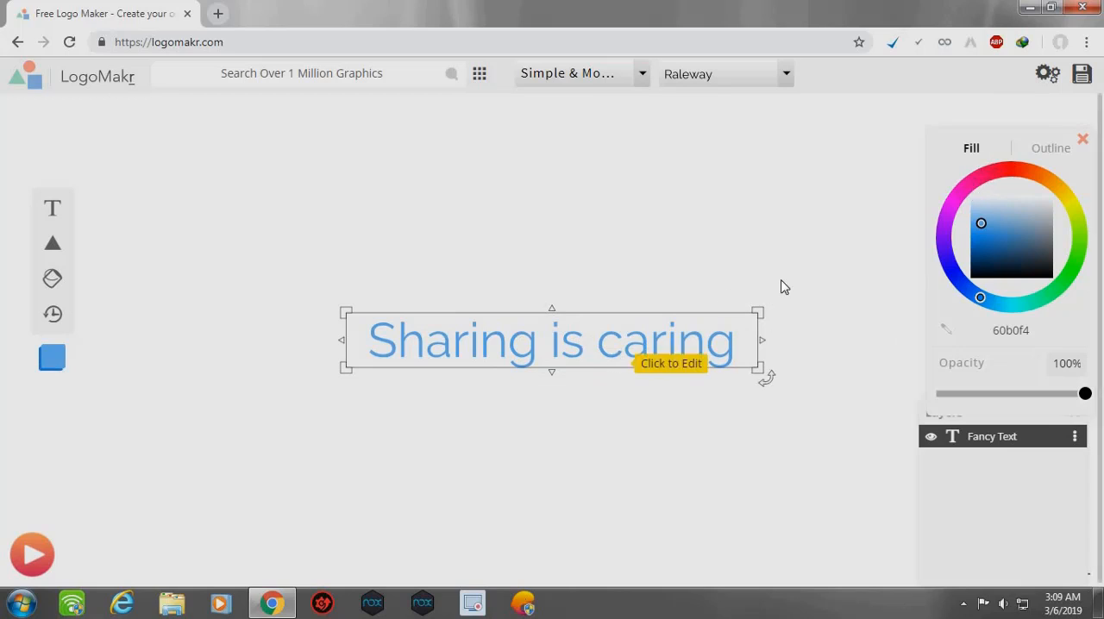
{"action": "left_click", "coordinate": [673, 451]}
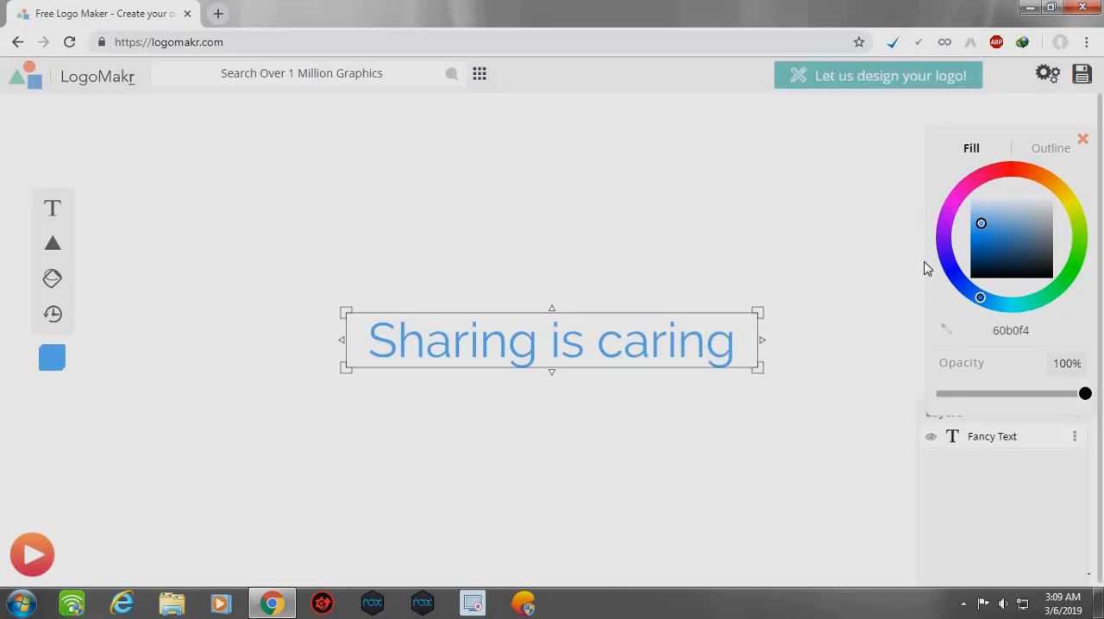
{"action": "left_click", "coordinate": [948, 207]}
{"action": "left_click", "coordinate": [1012, 168]}
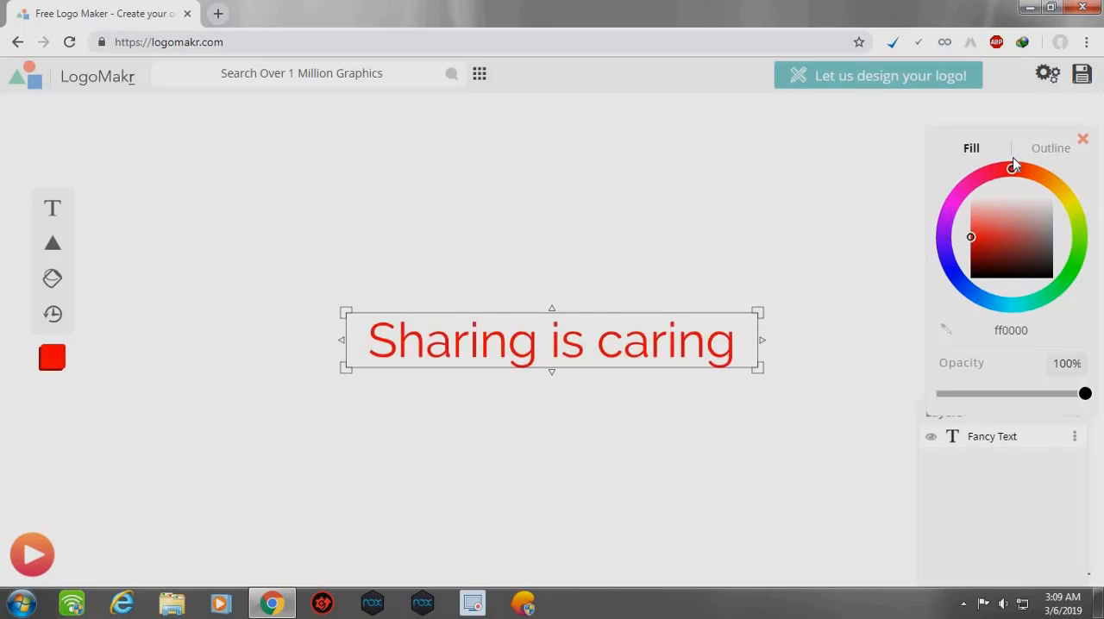
{"action": "mouse_move", "coordinate": [1014, 165]}
{"action": "left_mouse_down"}
{"action": "mouse_move", "coordinate": [1075, 144]}
{"action": "mouse_move", "coordinate": [1091, 202]}
{"action": "mouse_move", "coordinate": [1061, 316]}
{"action": "mouse_move", "coordinate": [974, 308]}
{"action": "mouse_move", "coordinate": [953, 290]}
{"action": "mouse_move", "coordinate": [964, 305]}
{"action": "mouse_move", "coordinate": [993, 313]}
{"action": "mouse_move", "coordinate": [951, 285]}
{"action": "mouse_move", "coordinate": [922, 220]}
{"action": "mouse_move", "coordinate": [986, 182]}
{"action": "left_mouse_up"}
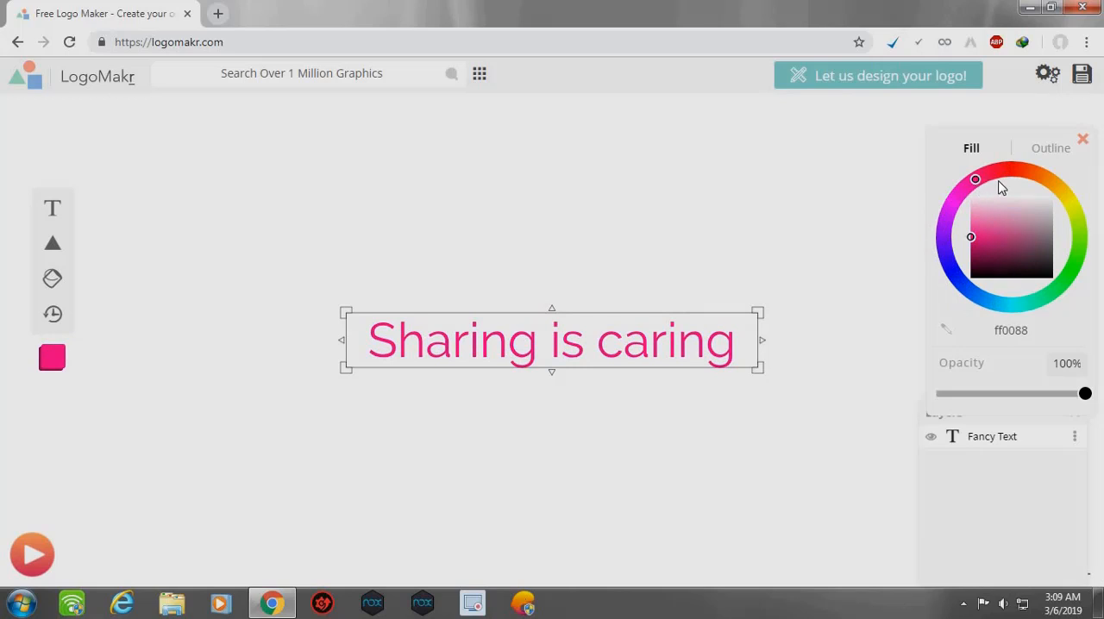
{"action": "mouse_move", "coordinate": [1022, 175]}
{"action": "left_mouse_down"}
{"action": "mouse_move", "coordinate": [1075, 214]}
{"action": "mouse_move", "coordinate": [989, 296]}
{"action": "mouse_move", "coordinate": [922, 270]}
{"action": "mouse_move", "coordinate": [918, 226]}
{"action": "mouse_move", "coordinate": [941, 194]}
{"action": "left_mouse_up"}
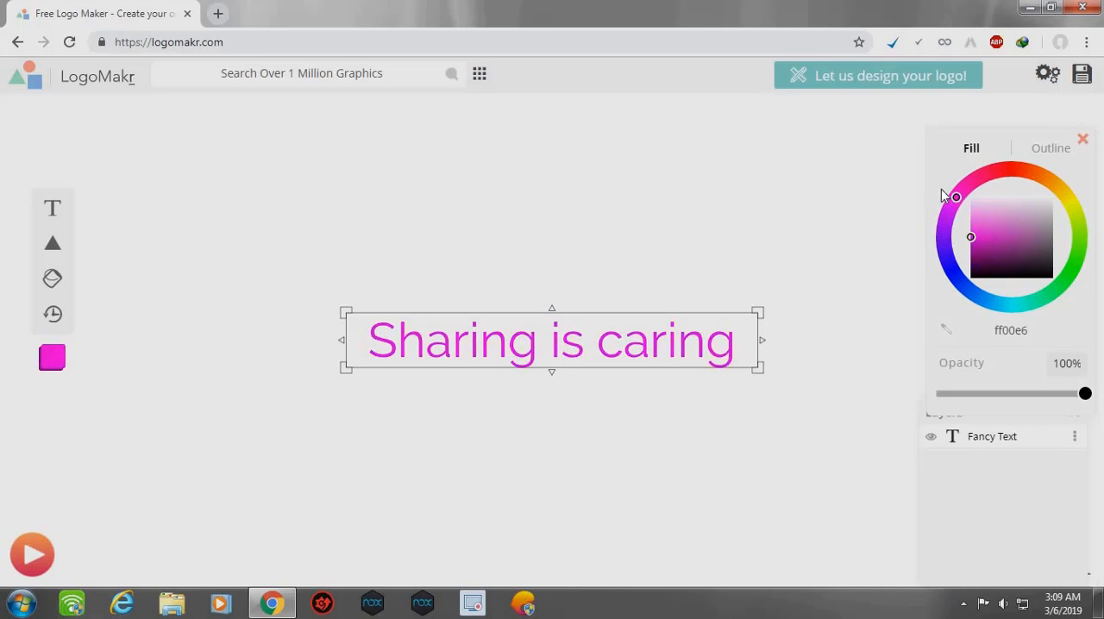
{"action": "left_click", "coordinate": [525, 425]}
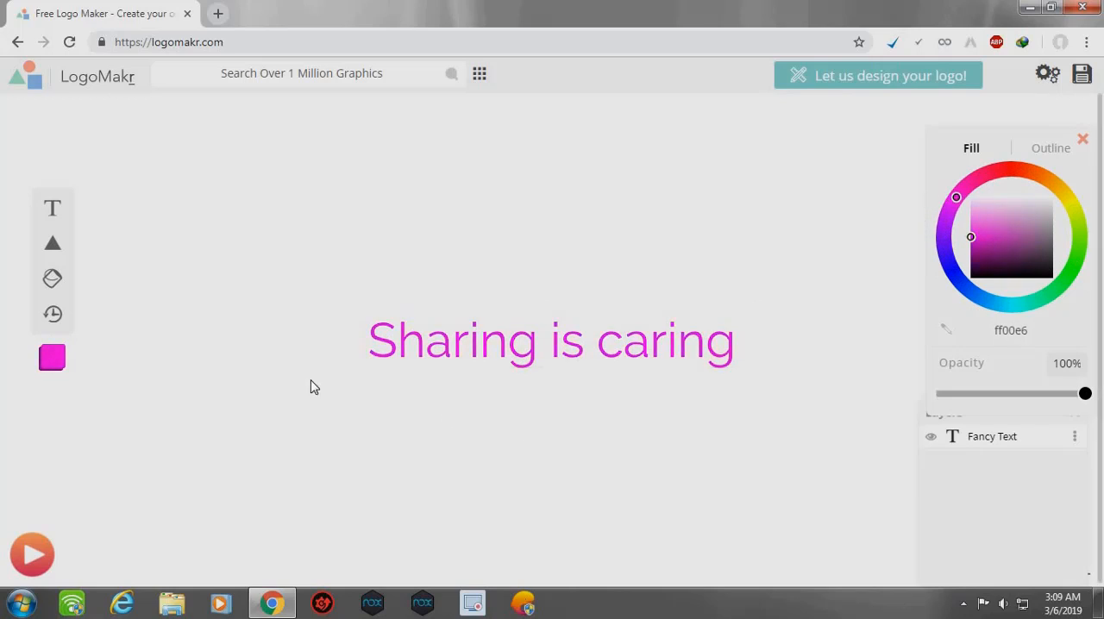
{"action": "left_click", "coordinate": [406, 350]}
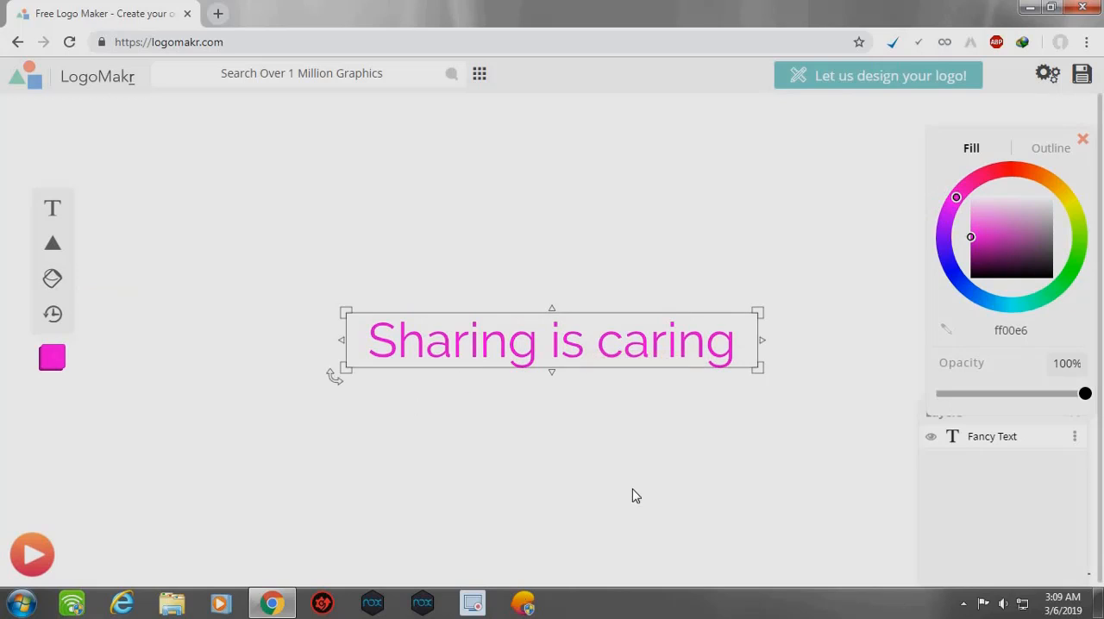
{"action": "left_click", "coordinate": [677, 448]}
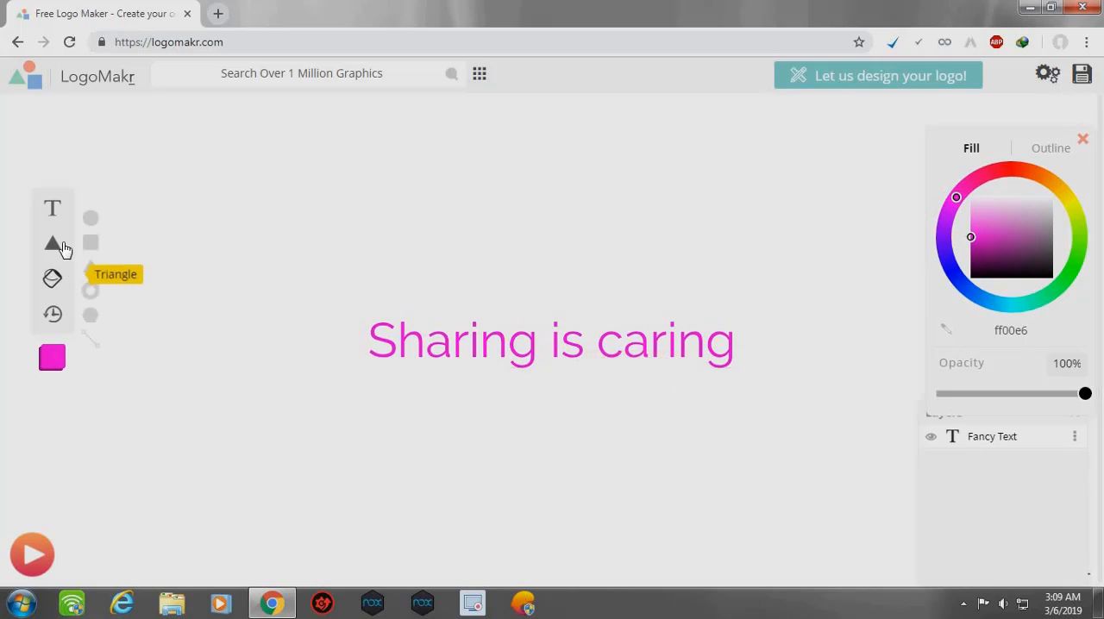
{"action": "mouse_move", "coordinate": [51, 250]}
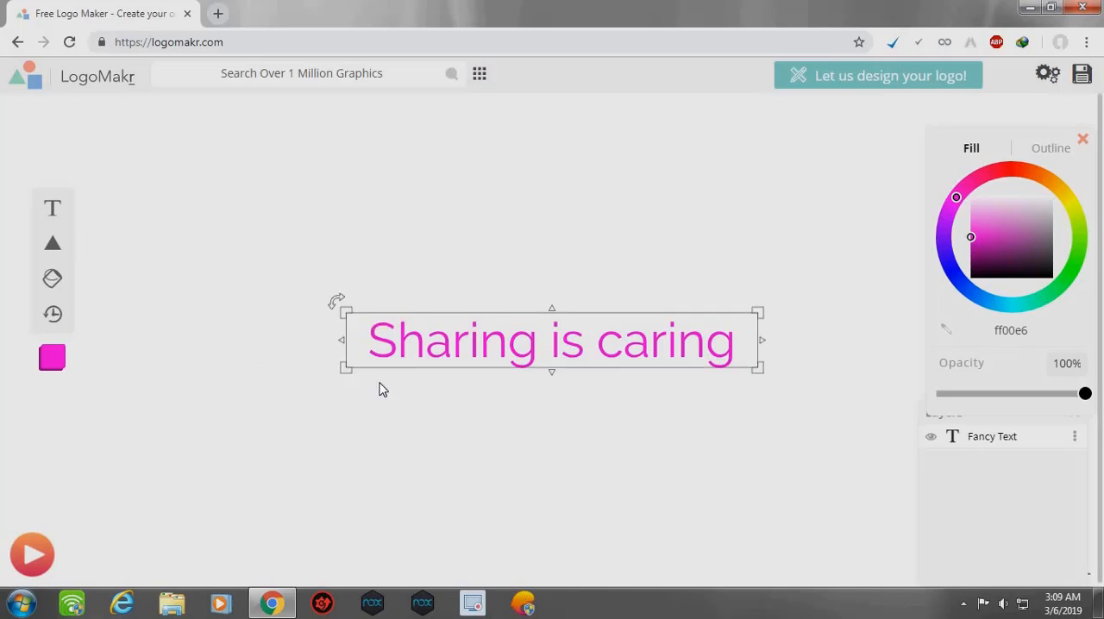
- Browse the graphics library and insert the equalizer bars clipart that has a faded reflection
{"action": "left_click", "coordinate": [481, 77]}
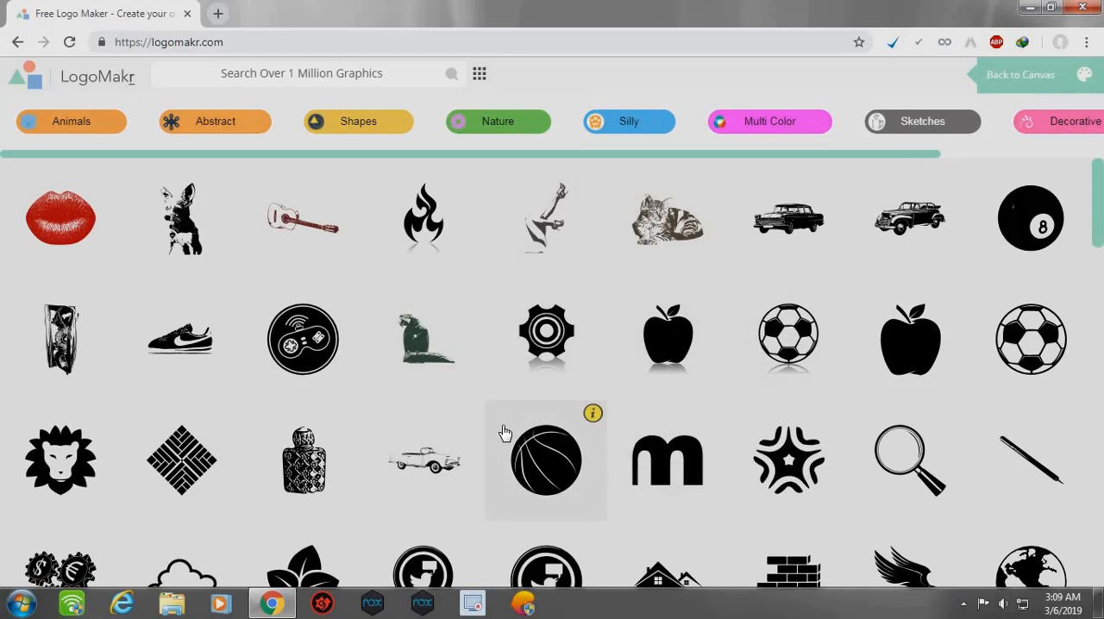
{"action": "scroll", "coordinate": [504, 433], "scroll_direction": "down", "scroll_amount": 1}
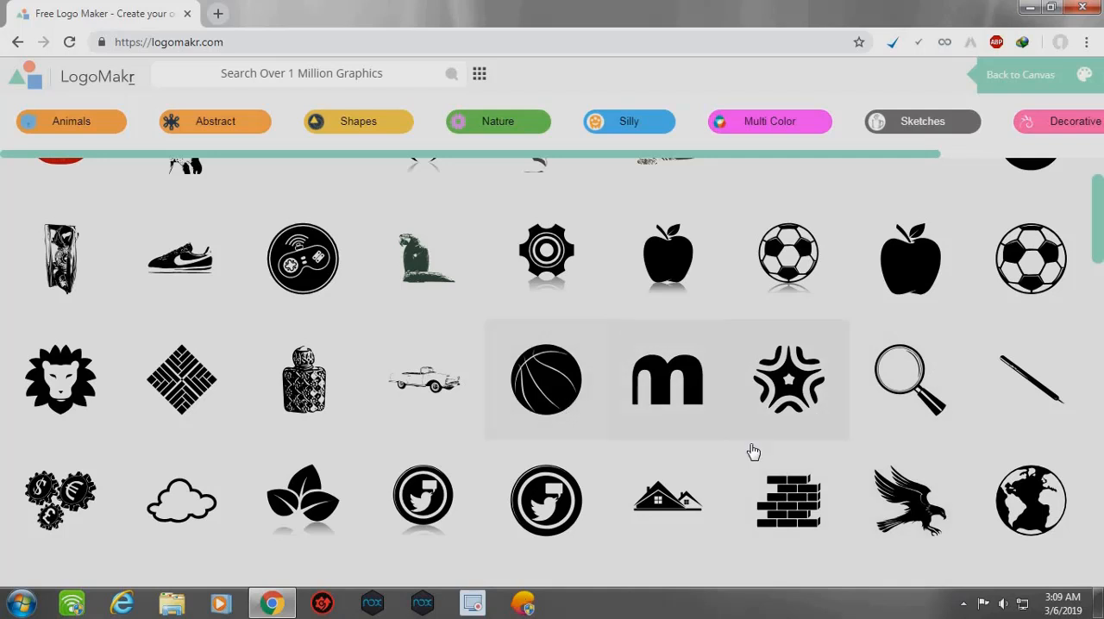
{"action": "scroll", "coordinate": [733, 370], "scroll_direction": "down", "scroll_amount": 1}
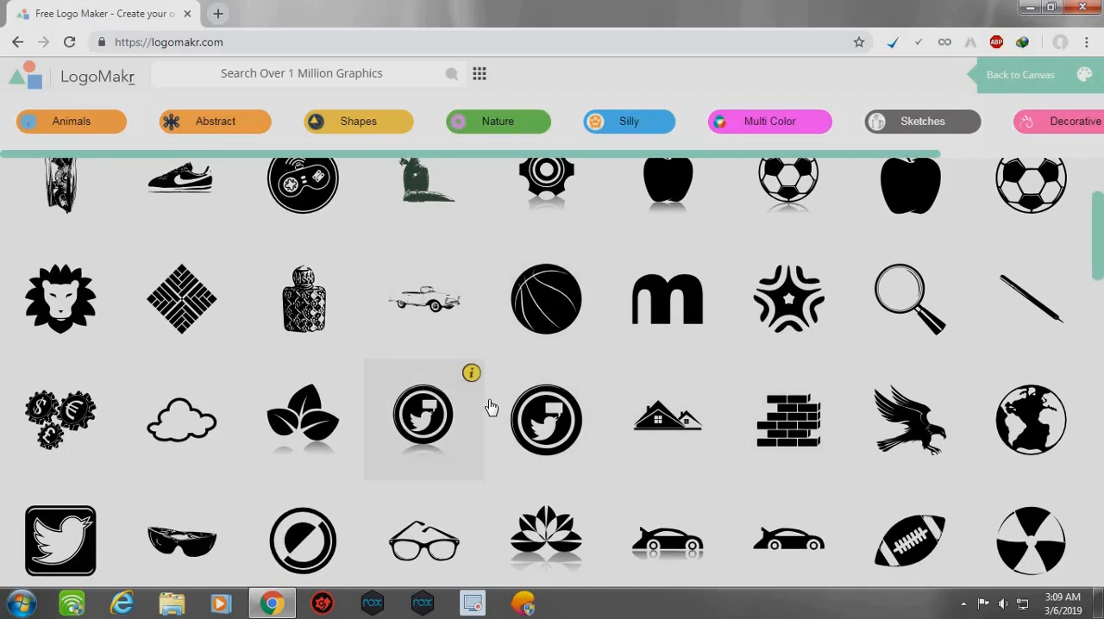
{"action": "scroll", "coordinate": [483, 404], "scroll_direction": "down", "scroll_amount": 1}
{"action": "scroll", "coordinate": [470, 404], "scroll_direction": "down", "scroll_amount": 4}
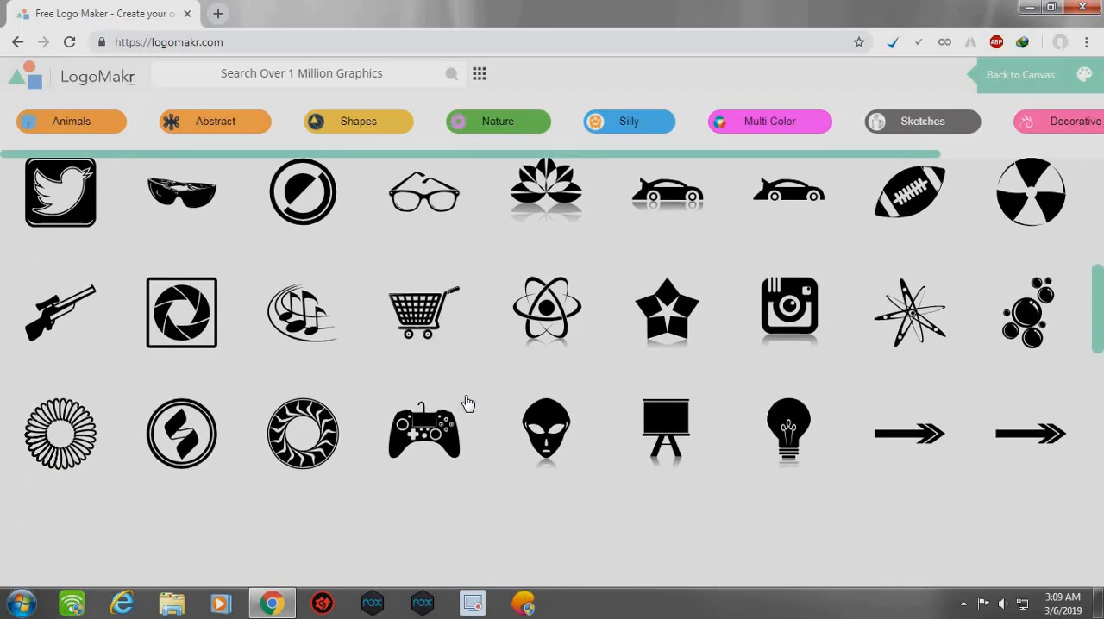
{"action": "scroll", "coordinate": [470, 410], "scroll_direction": "down", "scroll_amount": 7}
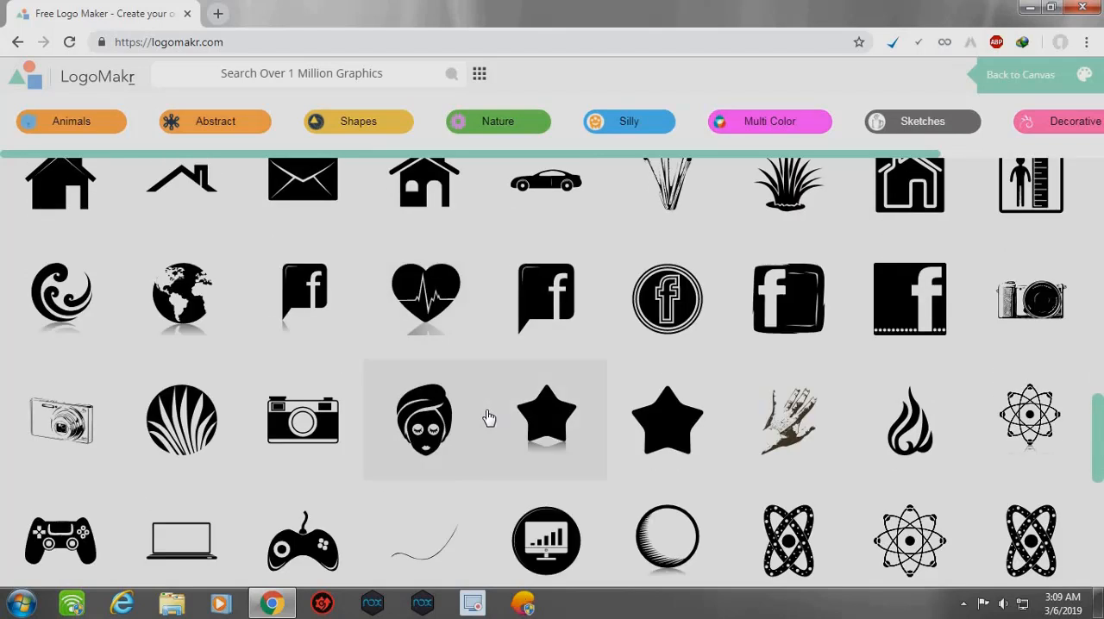
{"action": "scroll", "coordinate": [486, 414], "scroll_direction": "down", "scroll_amount": 2}
{"action": "scroll", "coordinate": [491, 420], "scroll_direction": "down", "scroll_amount": 4}
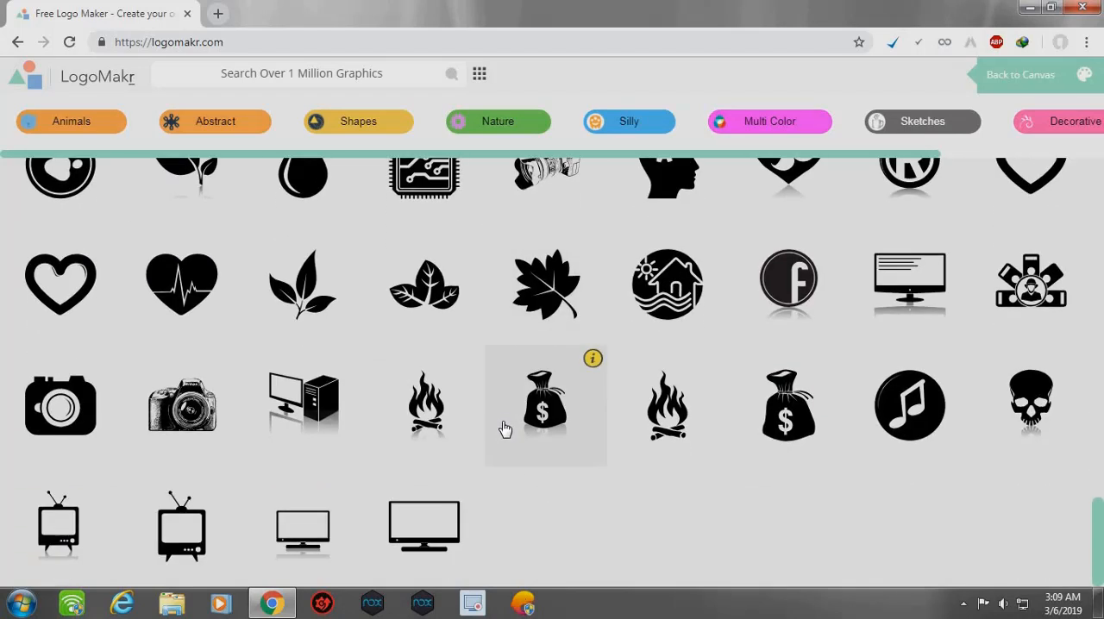
{"action": "scroll", "coordinate": [503, 467], "scroll_direction": "up", "scroll_amount": 1}
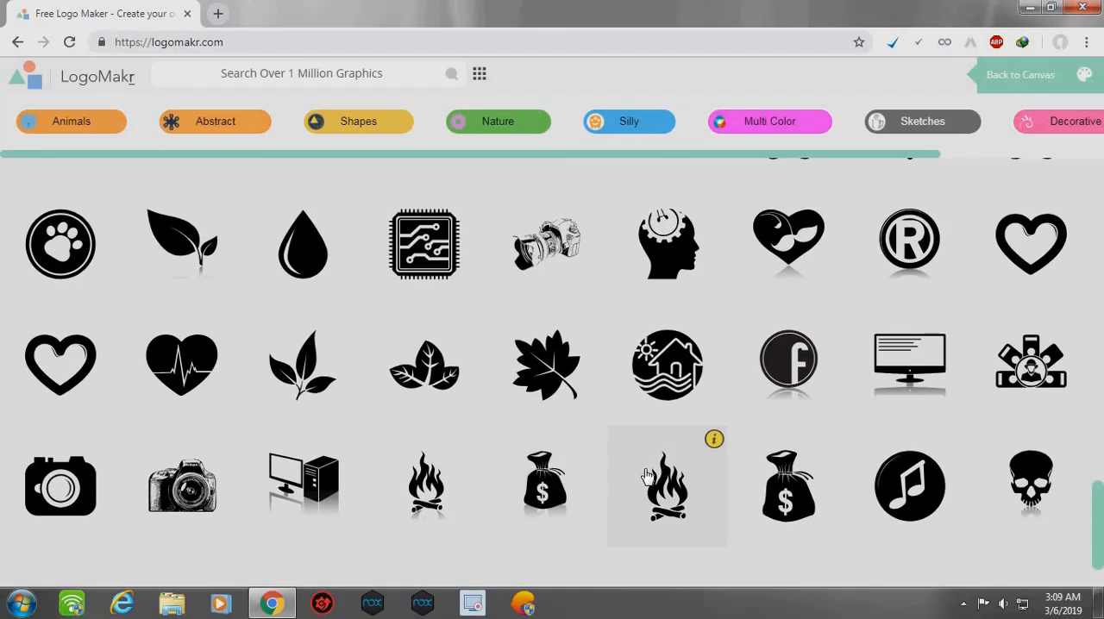
{"action": "scroll", "coordinate": [647, 477], "scroll_direction": "up", "scroll_amount": 3}
{"action": "scroll", "coordinate": [647, 476], "scroll_direction": "up", "scroll_amount": 5}
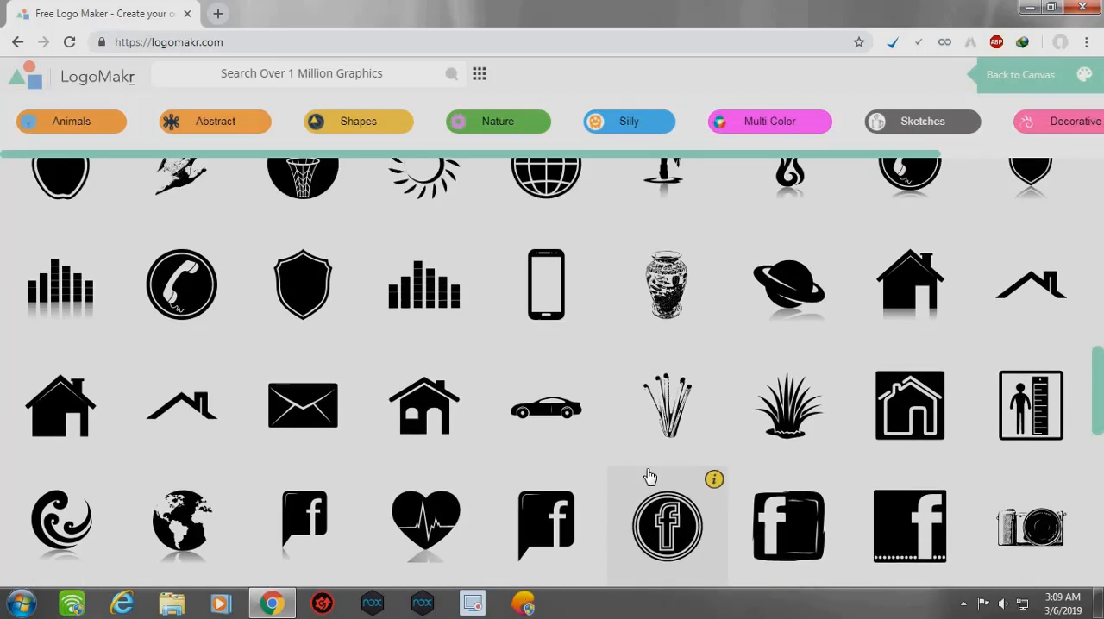
{"action": "scroll", "coordinate": [649, 477], "scroll_direction": "up", "scroll_amount": 1}
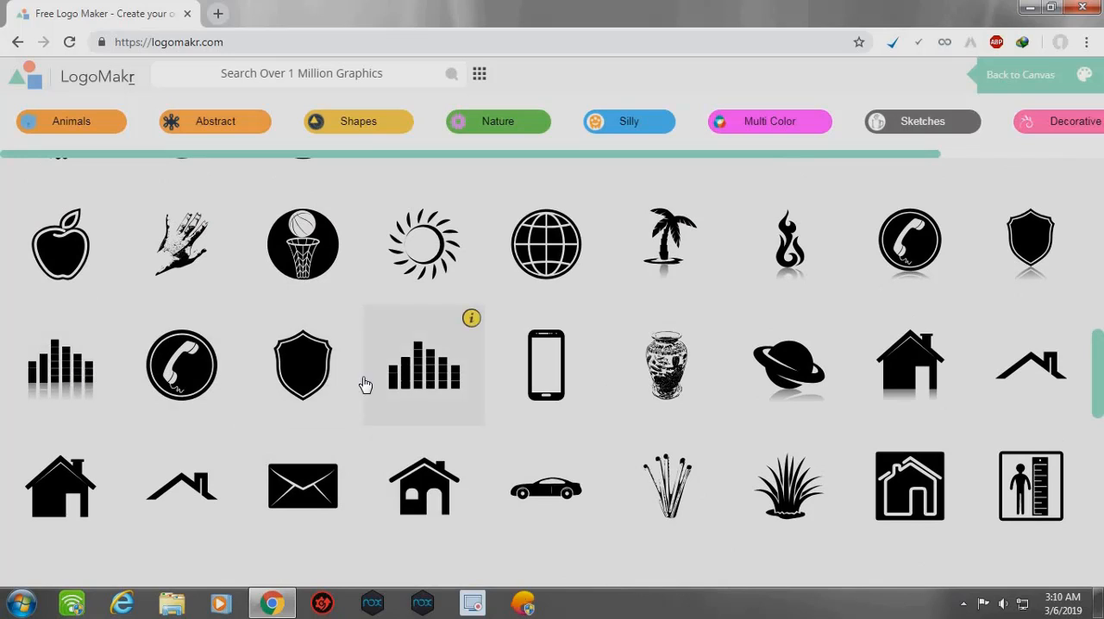
{"action": "left_click", "coordinate": [48, 383]}
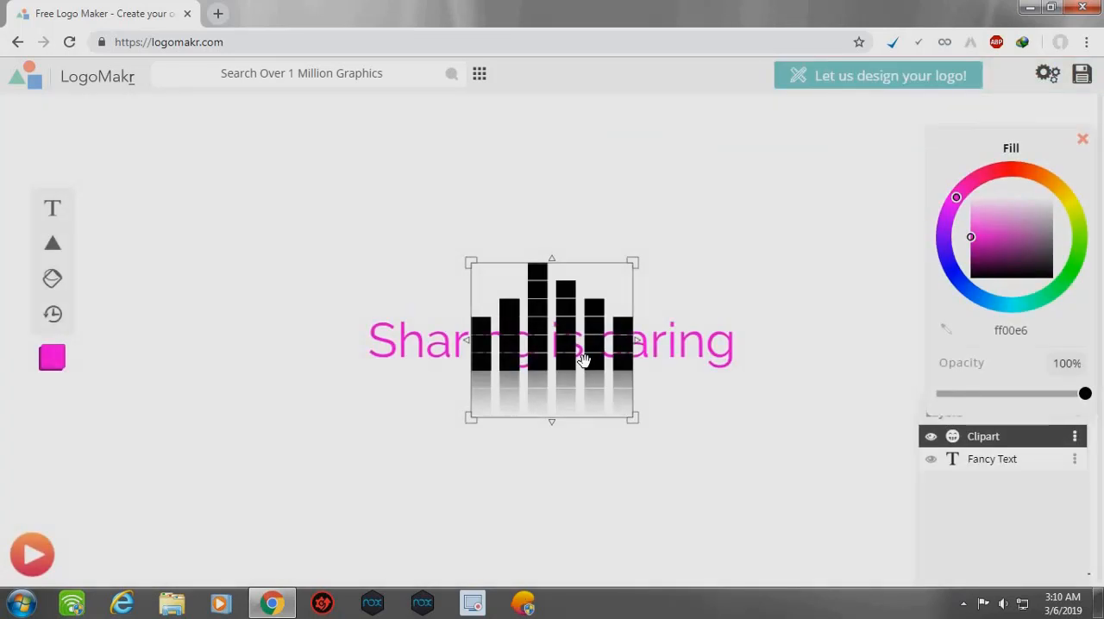
- Place the equalizer clipart just before the word "Sharing" and shrink it to roughly the height of the text
{"action": "left_click_drag", "start_coordinate": [604, 358], "coordinate": [328, 320]}
{"action": "left_click_drag", "start_coordinate": [295, 234], "coordinate": [293, 324]}
{"action": "left_click_drag", "start_coordinate": [290, 365], "coordinate": [291, 350]}
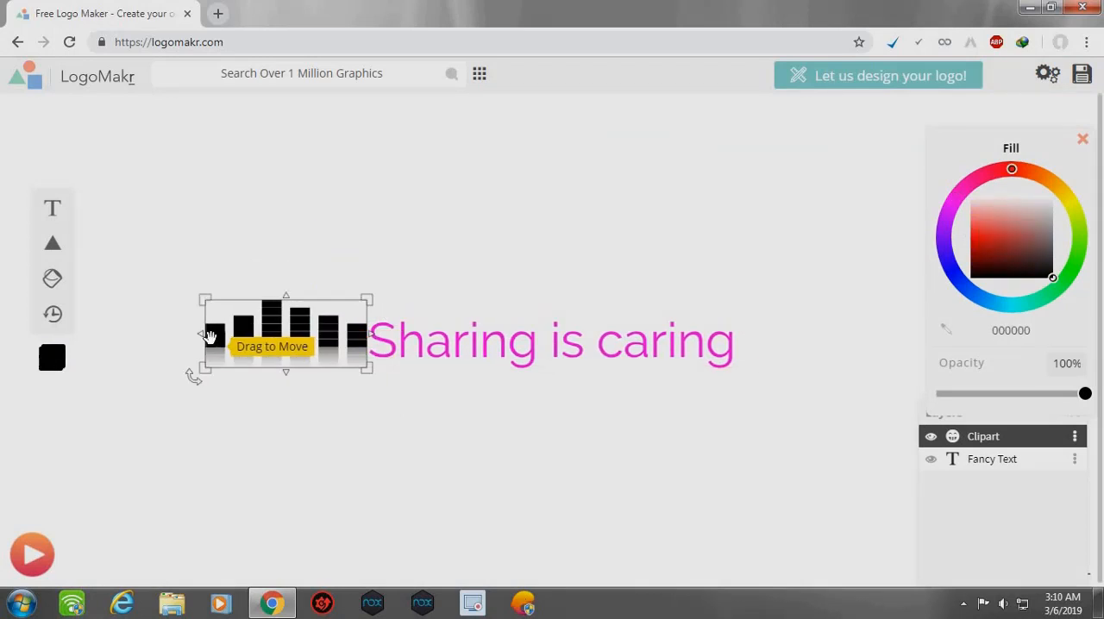
{"action": "left_click_drag", "start_coordinate": [204, 334], "coordinate": [288, 358]}
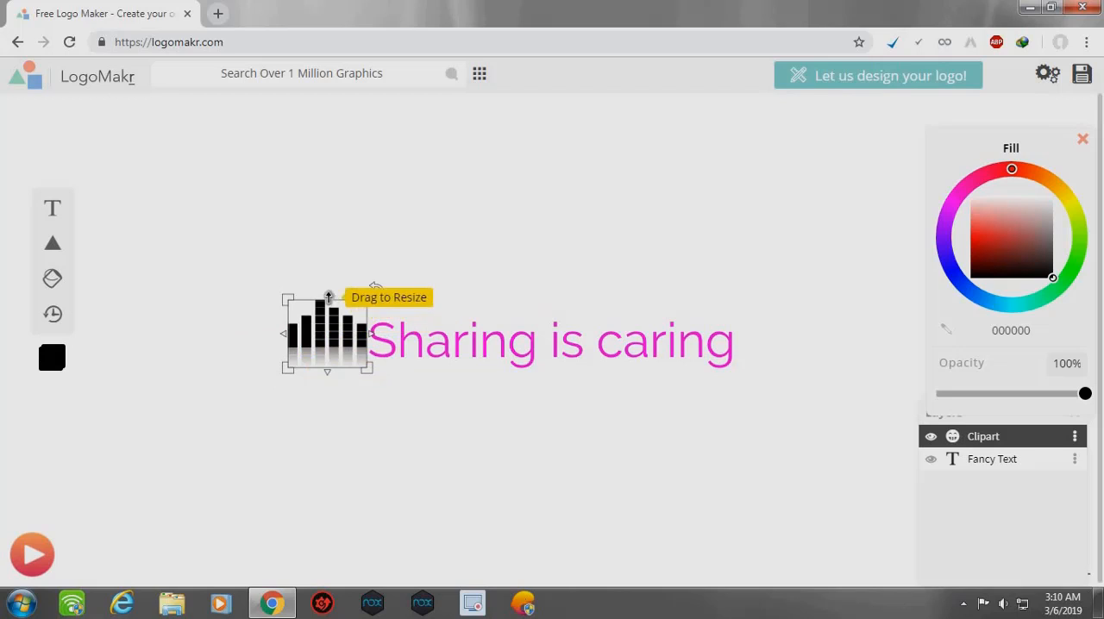
{"action": "left_click_drag", "start_coordinate": [332, 322], "coordinate": [357, 350]}
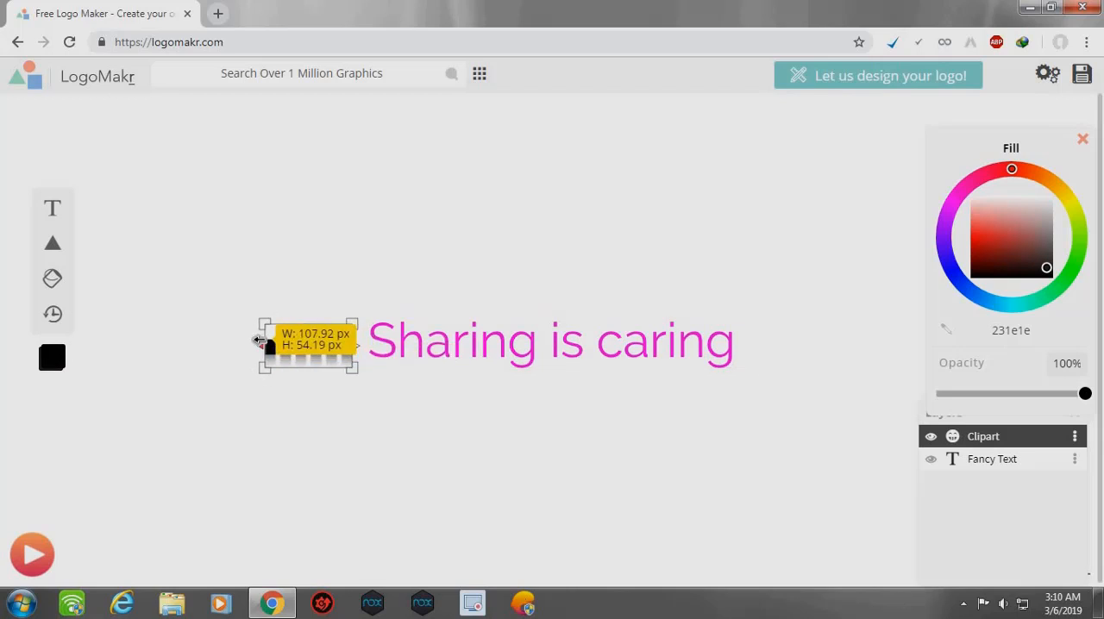
{"action": "left_click_drag", "start_coordinate": [256, 338], "coordinate": [306, 316]}
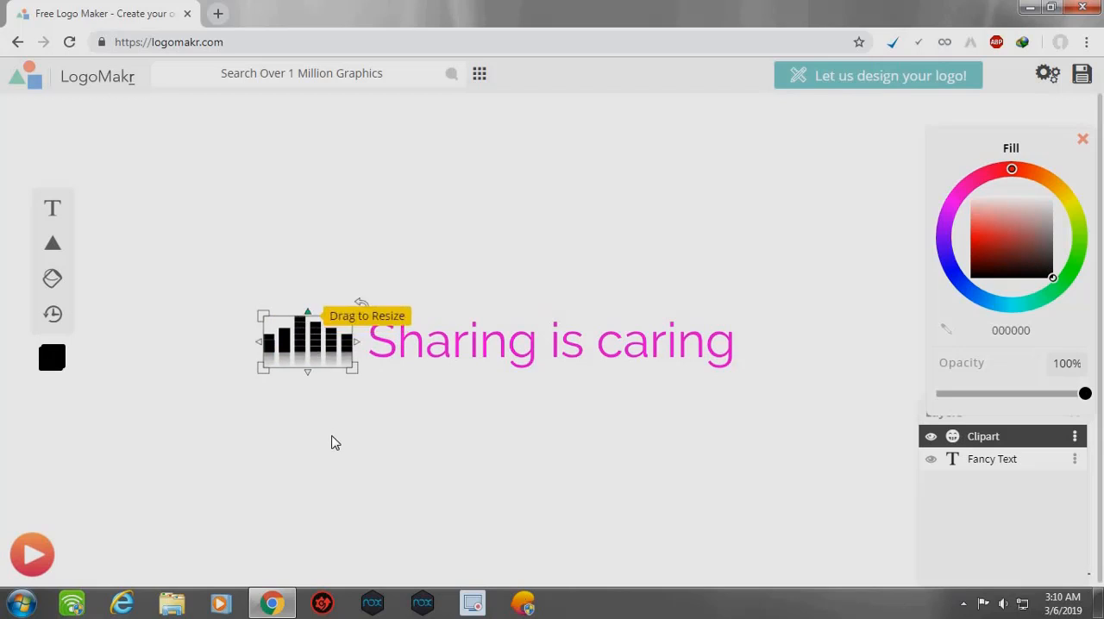
- Stretch the equalizer clipart slightly upward, comparing its height with the text frame
{"action": "left_click", "coordinate": [349, 480]}
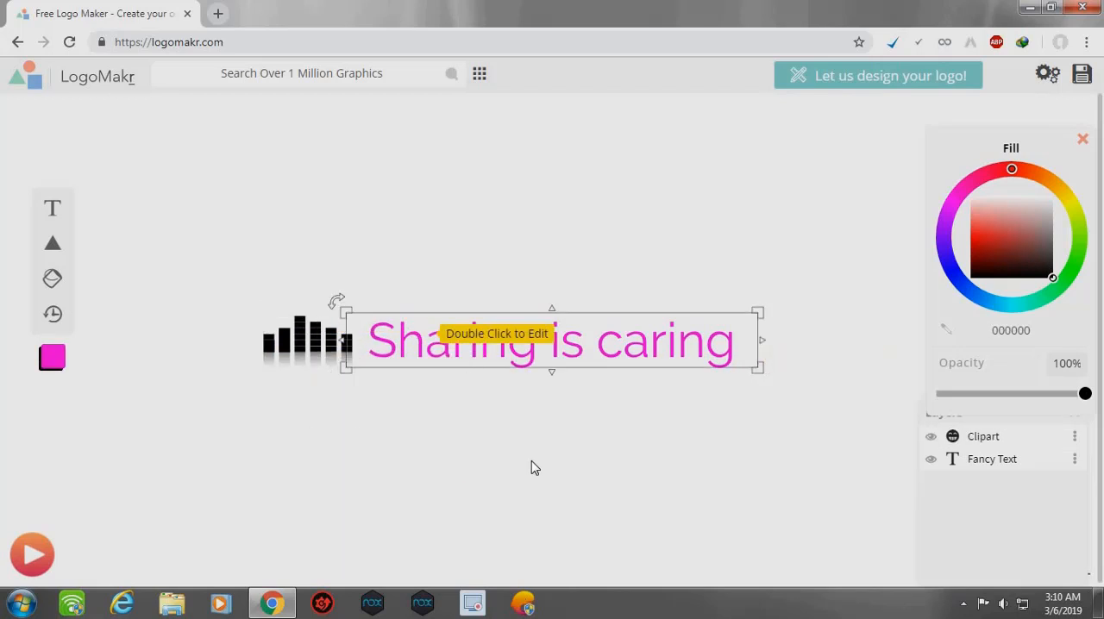
{"action": "left_click", "coordinate": [359, 342]}
{"action": "left_click", "coordinate": [379, 347]}
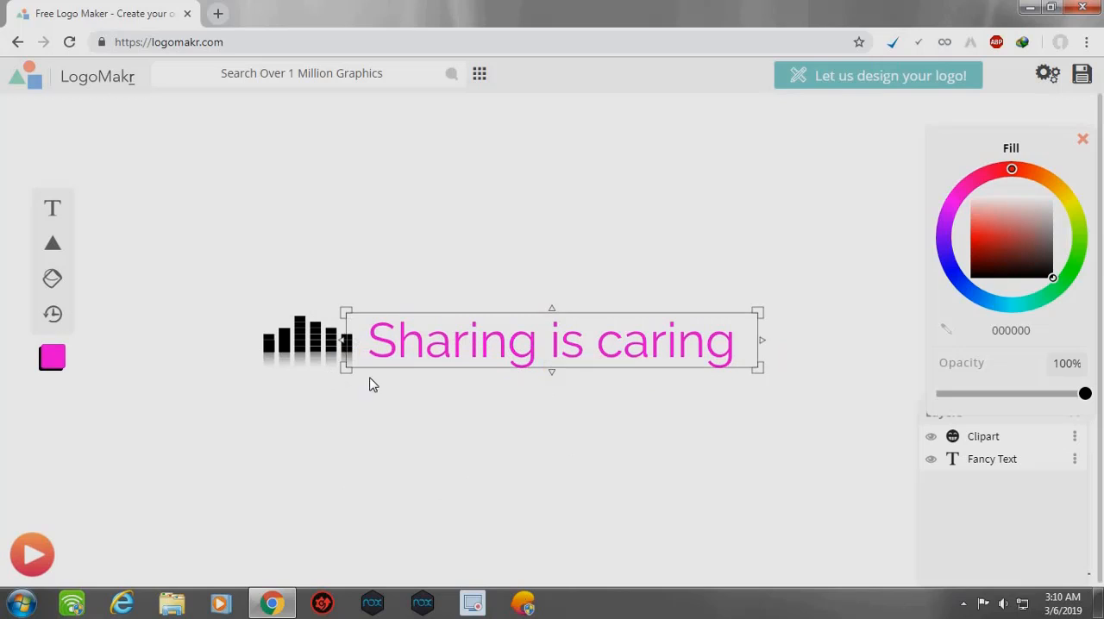
{"action": "left_click", "coordinate": [307, 317]}
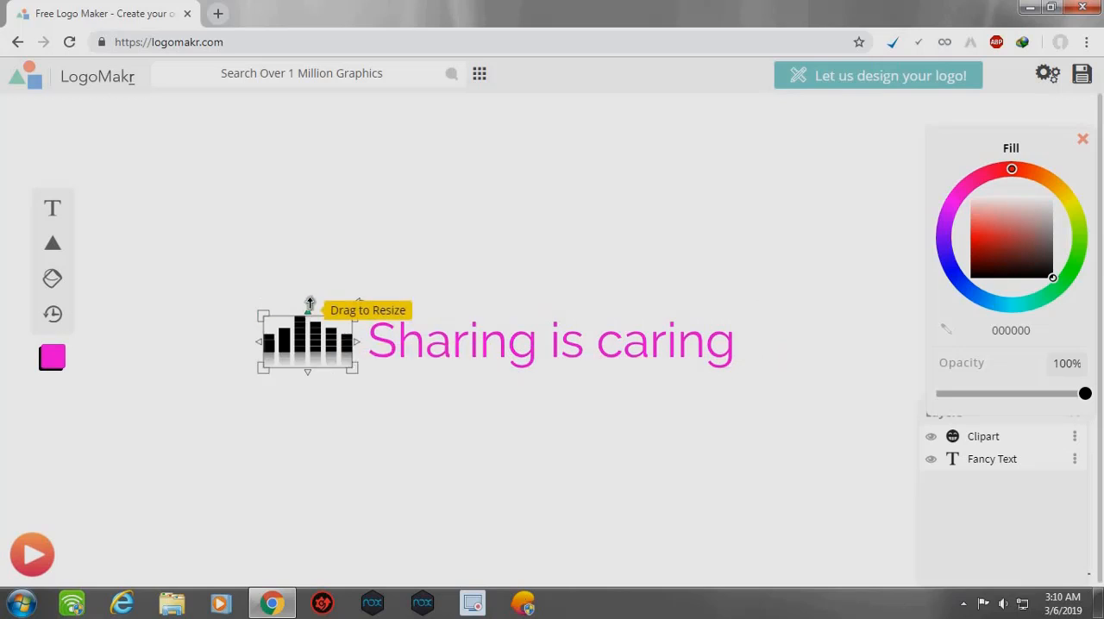
{"action": "left_click_drag", "start_coordinate": [308, 304], "coordinate": [308, 295]}
{"action": "left_click", "coordinate": [359, 476]}
{"action": "left_click", "coordinate": [725, 354]}
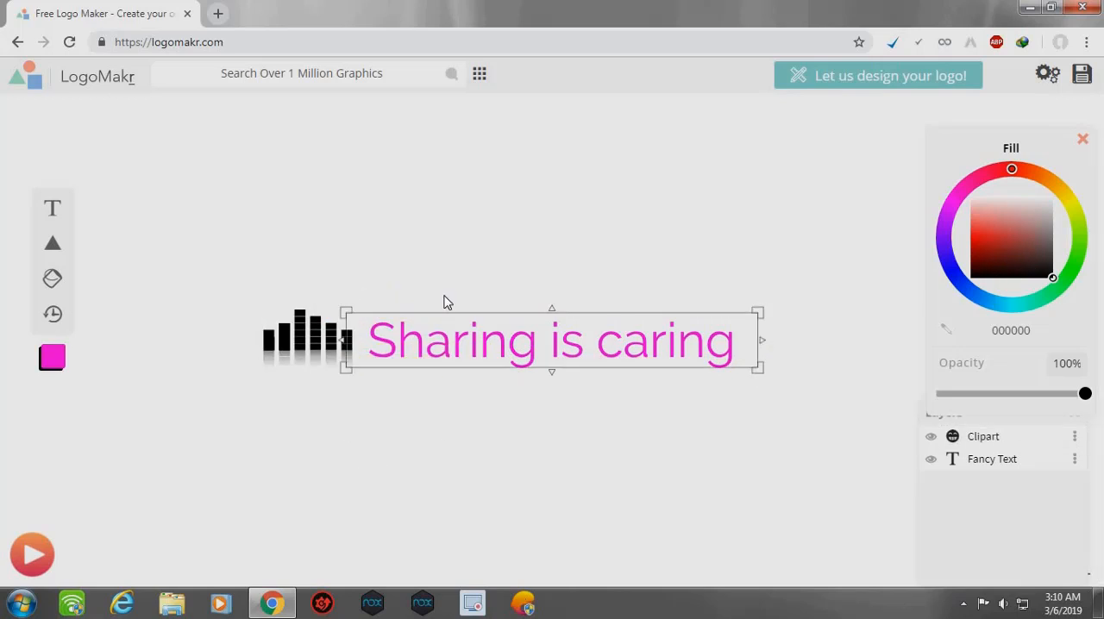
- Recolour the equalizer clipart with the purple fill 6800ff and deselect it
{"action": "left_click", "coordinate": [302, 329]}
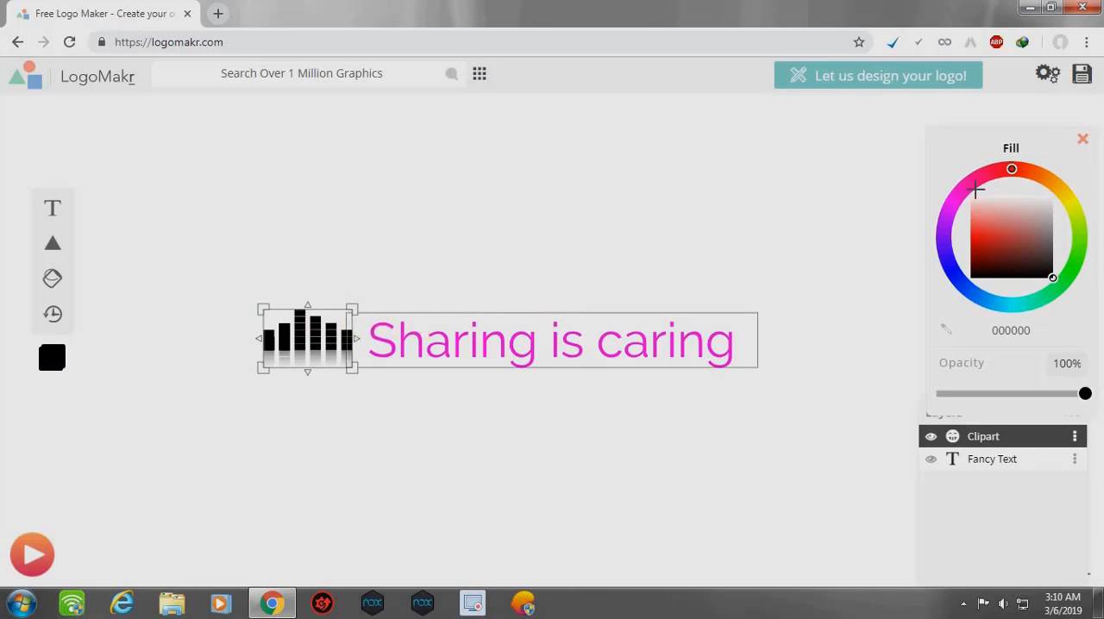
{"action": "mouse_move", "coordinate": [976, 190]}
{"action": "left_mouse_down"}
{"action": "mouse_move", "coordinate": [965, 241]}
{"action": "mouse_move", "coordinate": [961, 181]}
{"action": "left_mouse_up"}
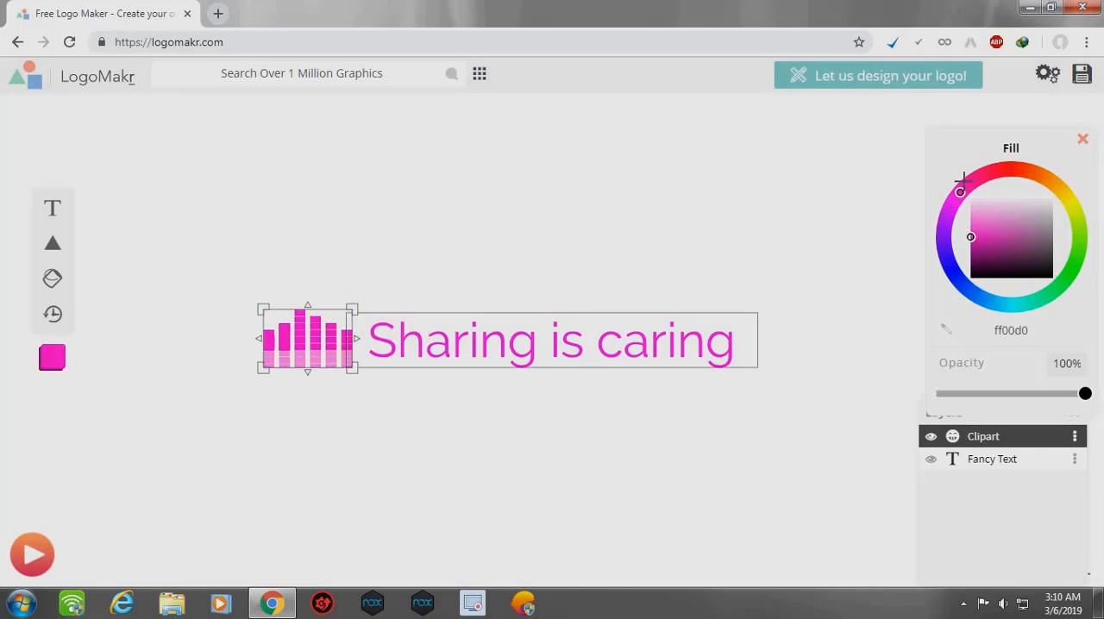
{"action": "left_click_drag", "start_coordinate": [1064, 169], "coordinate": [981, 238]}
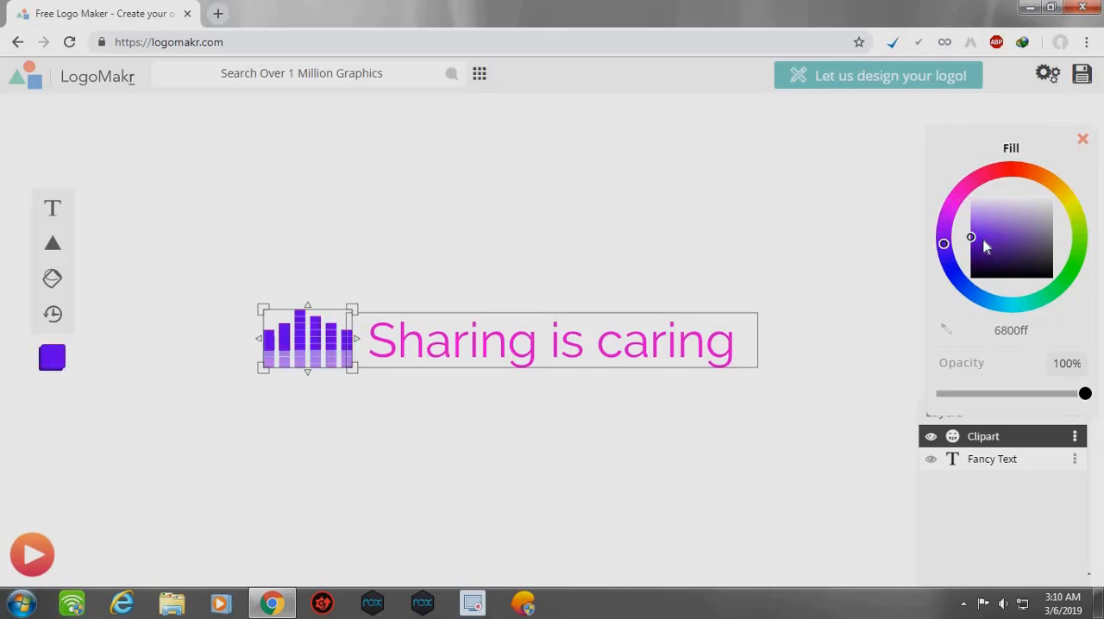
{"action": "left_click", "coordinate": [643, 458]}
- Add a line segment and place it just under the word "Sharing", starting at the equalizer clipart's edge
{"action": "mouse_move", "coordinate": [57, 248]}
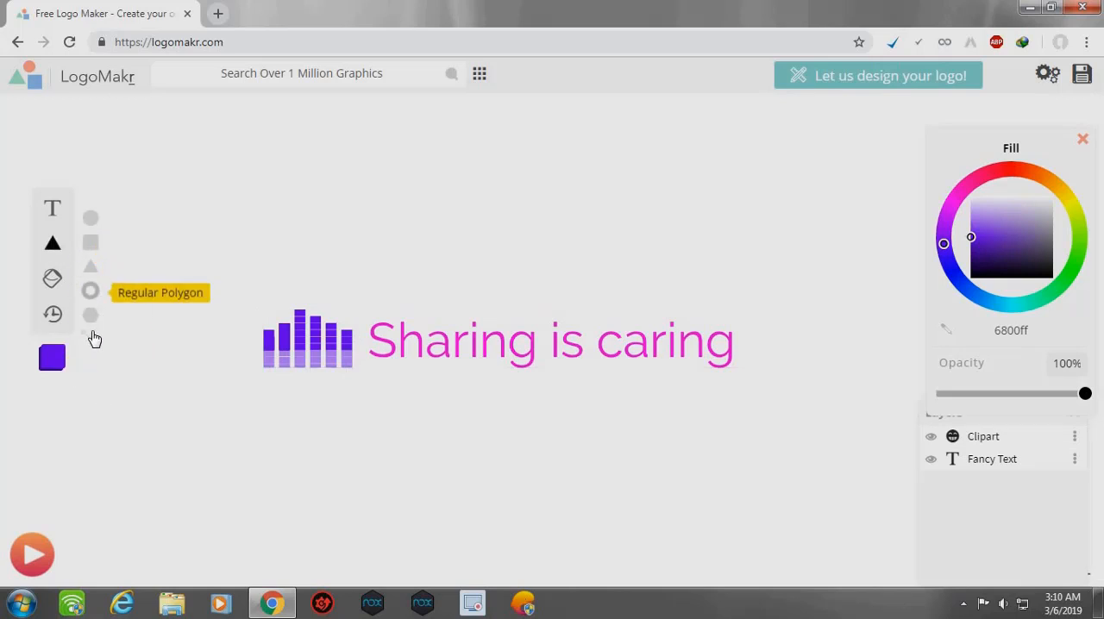
{"action": "left_click", "coordinate": [91, 339]}
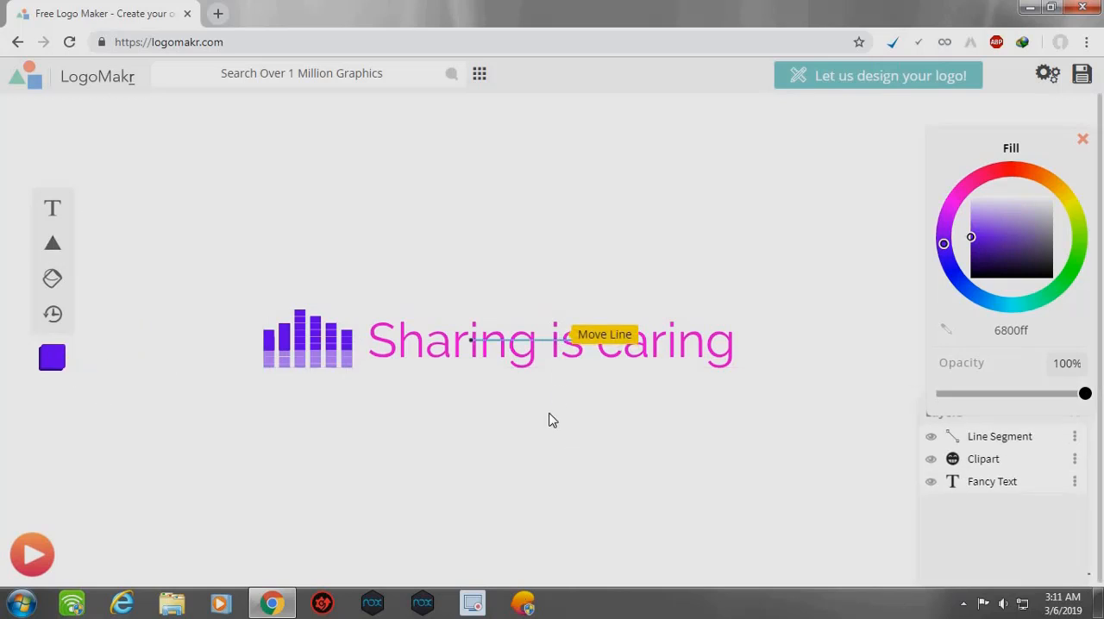
{"action": "left_click", "coordinate": [555, 344]}
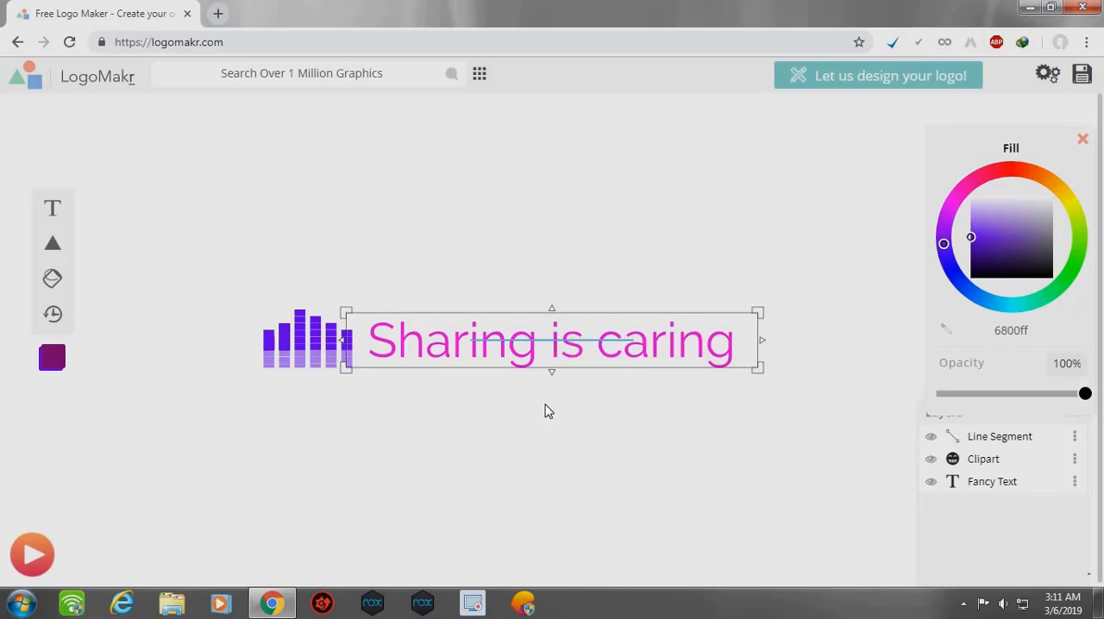
{"action": "left_click", "coordinate": [558, 345]}
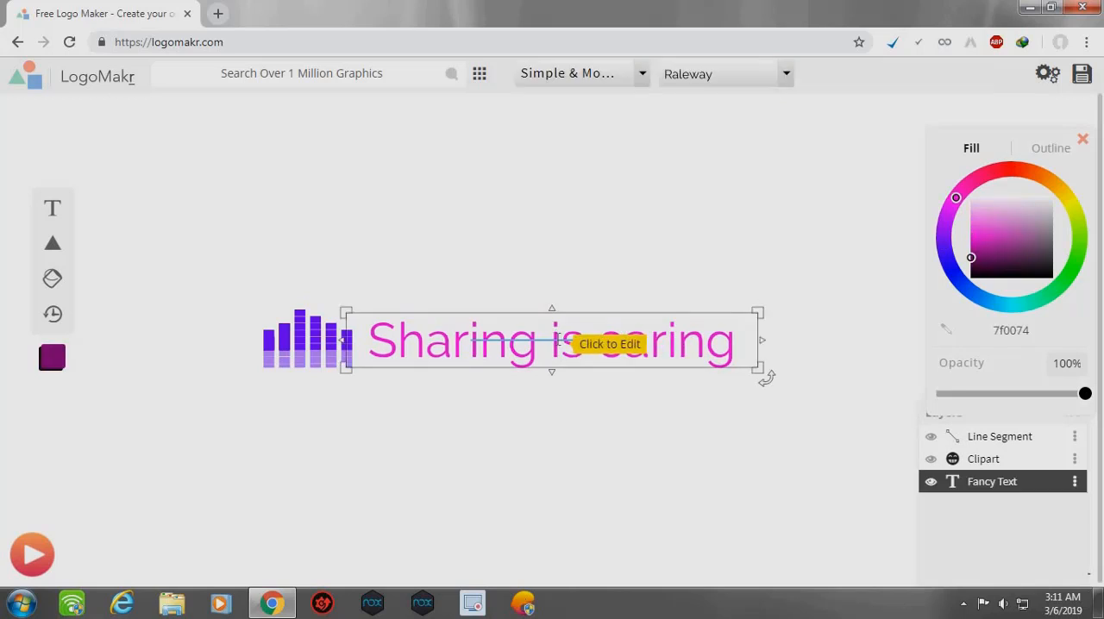
{"action": "double_click", "coordinate": [559, 347]}
{"action": "left_click", "coordinate": [560, 347]}
{"action": "left_click", "coordinate": [565, 395]}
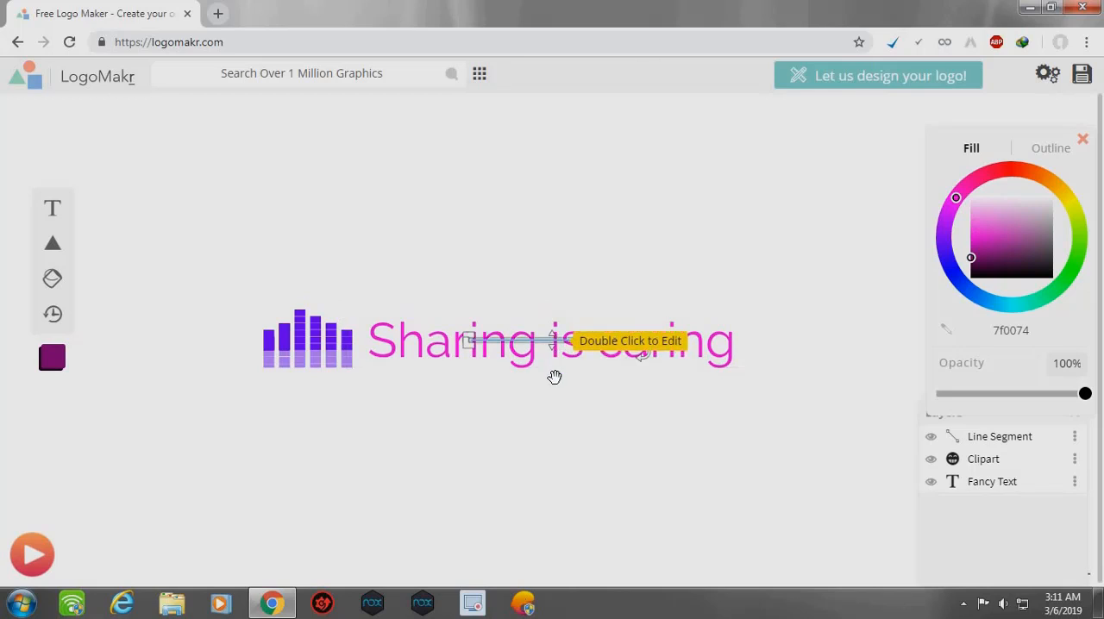
{"action": "left_click_drag", "start_coordinate": [554, 377], "coordinate": [439, 371]}
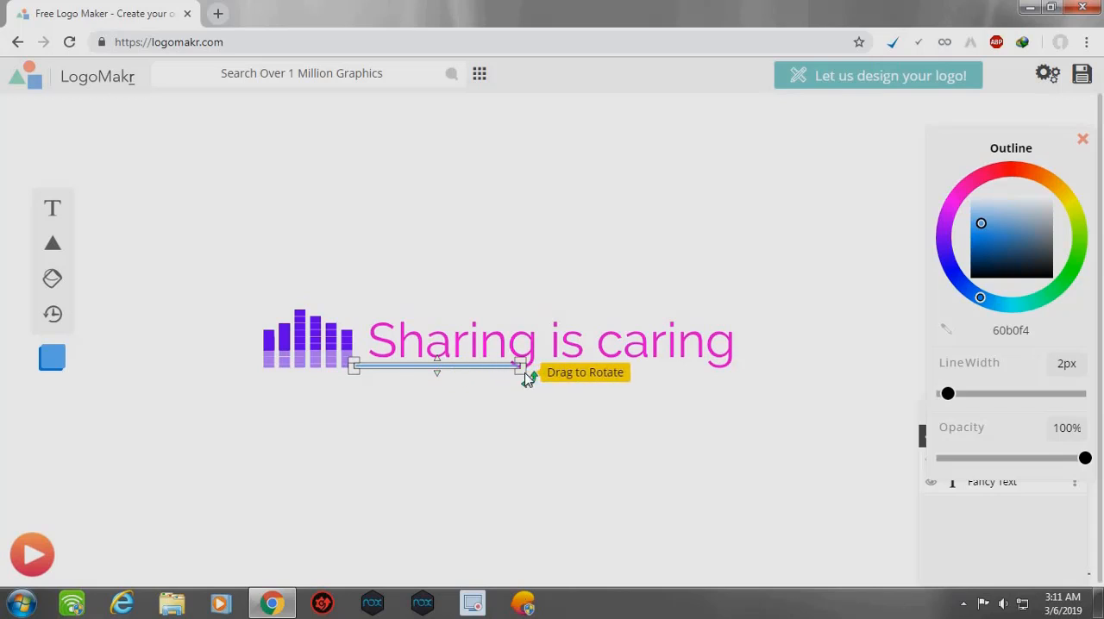
- Stretch the line to just past the end of "caring" and recolour it orange ffb800
{"action": "left_click_drag", "start_coordinate": [521, 369], "coordinate": [747, 370]}
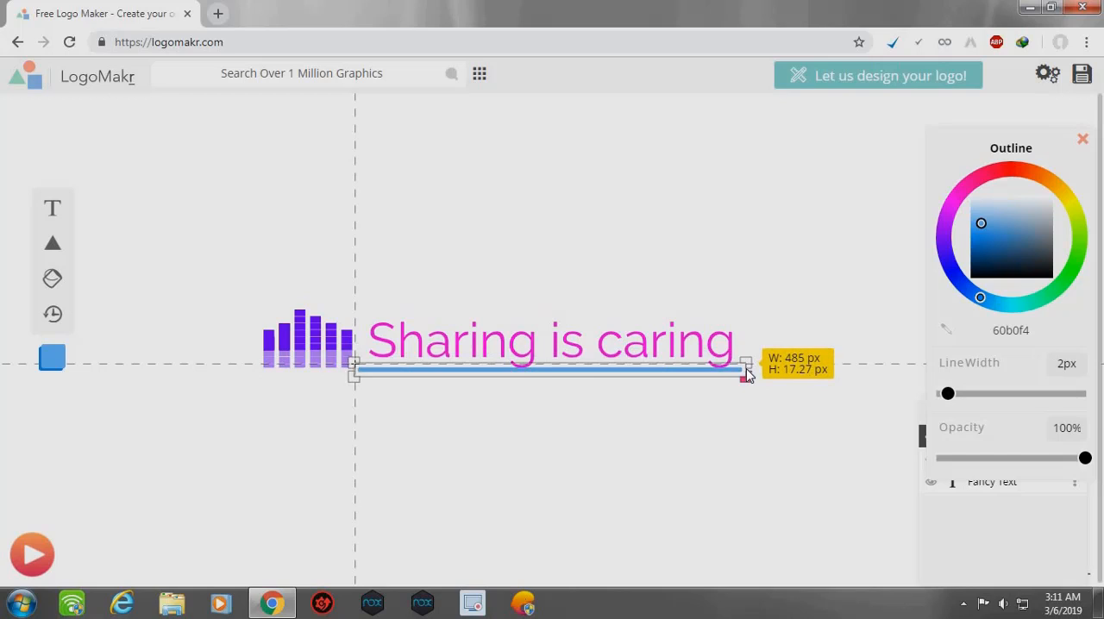
{"action": "left_click", "coordinate": [532, 488]}
{"action": "left_click", "coordinate": [373, 377]}
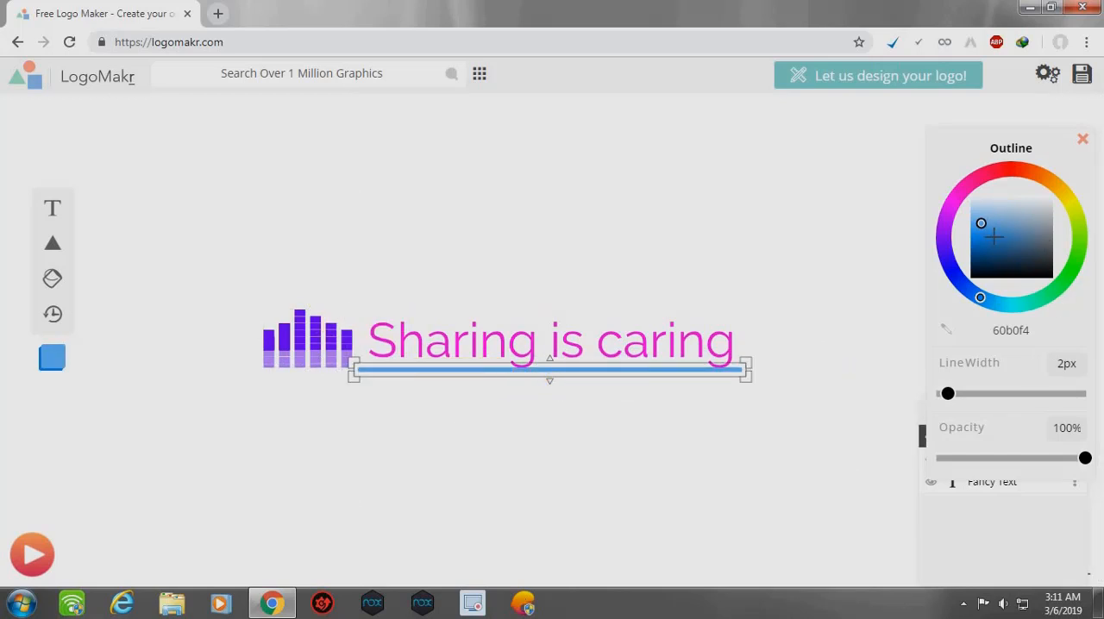
{"action": "left_click_drag", "start_coordinate": [993, 234], "coordinate": [1035, 264]}
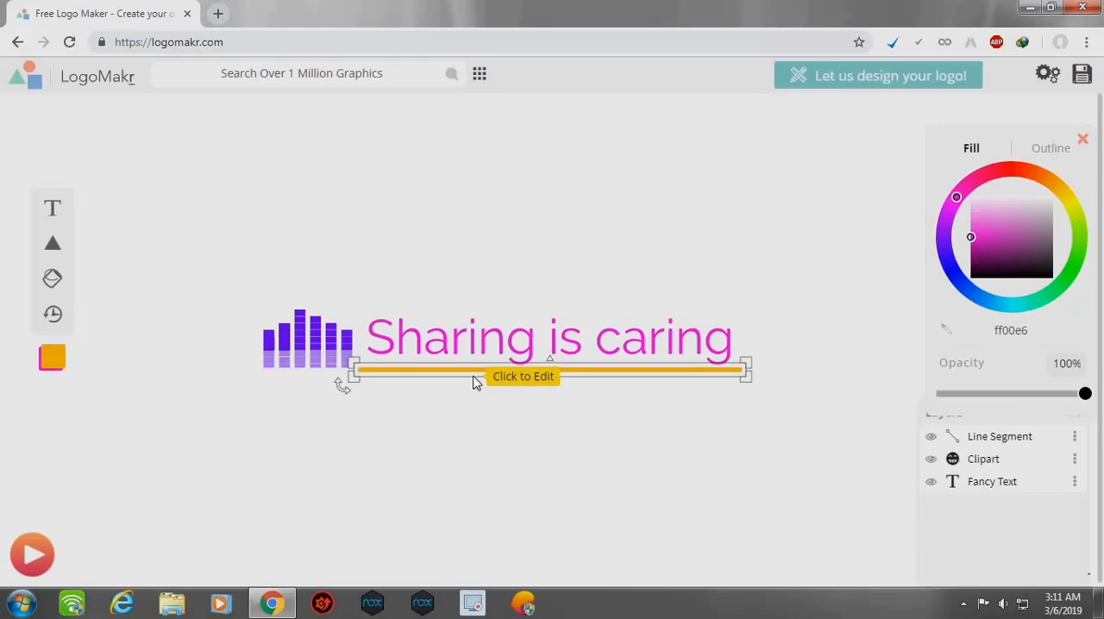
- Nudge the orange line slightly upward and shift the "Sharing is caring" text closer to the equalizer clipart
{"action": "left_click_drag", "start_coordinate": [475, 377], "coordinate": [458, 378]}
{"action": "left_click", "coordinate": [493, 459]}
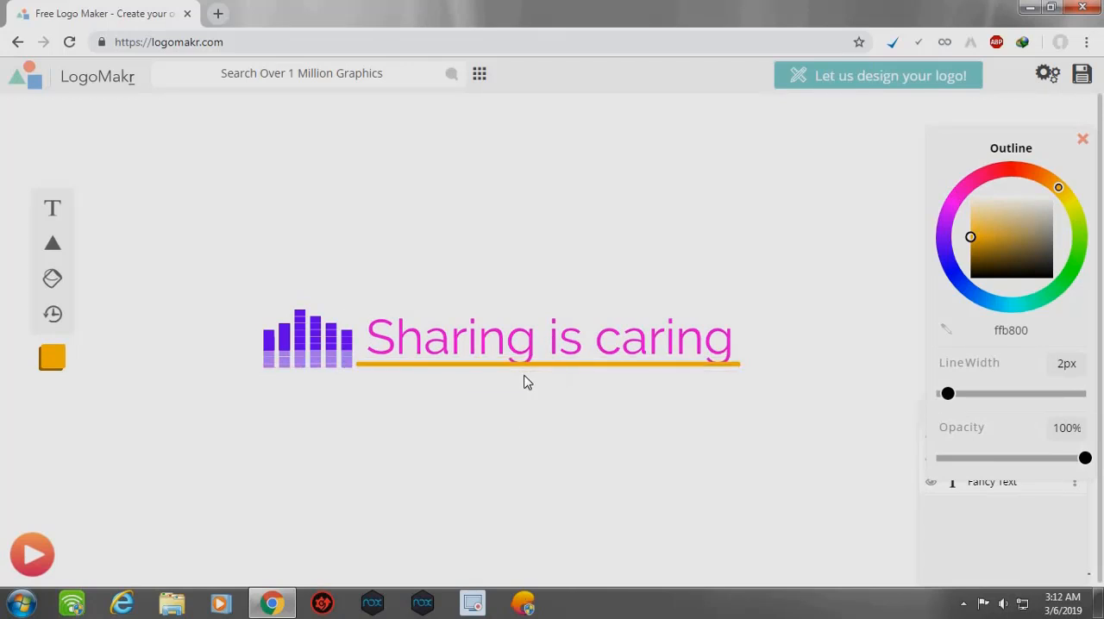
{"action": "left_click_drag", "start_coordinate": [517, 343], "coordinate": [502, 379]}
{"action": "left_click", "coordinate": [524, 466]}
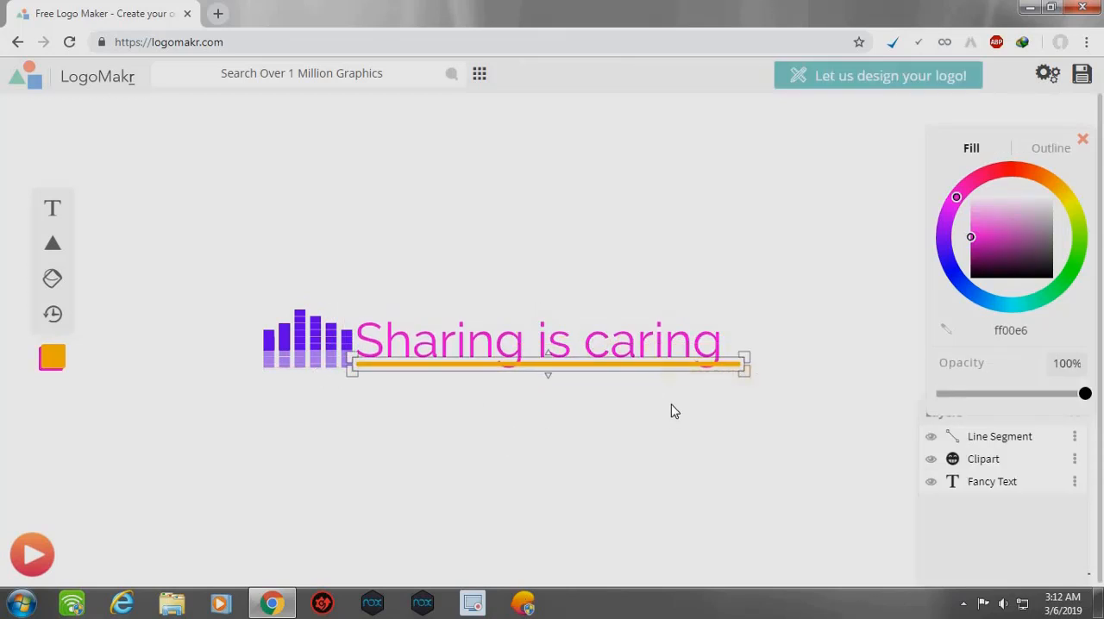
- Move the orange line below the logo so it starts under the equalizer clipart, and stretch it past the end of "caring"
{"action": "left_click_drag", "start_coordinate": [574, 354], "coordinate": [456, 384]}
{"action": "left_click", "coordinate": [556, 370]}
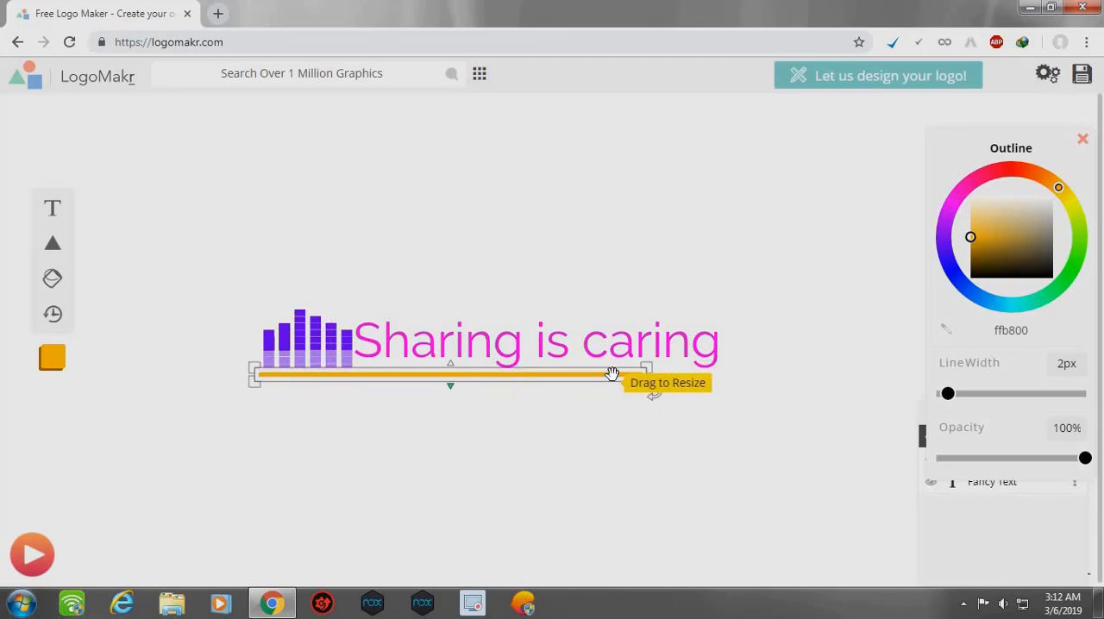
{"action": "left_click_drag", "start_coordinate": [646, 382], "coordinate": [734, 375]}
{"action": "left_click", "coordinate": [602, 443]}
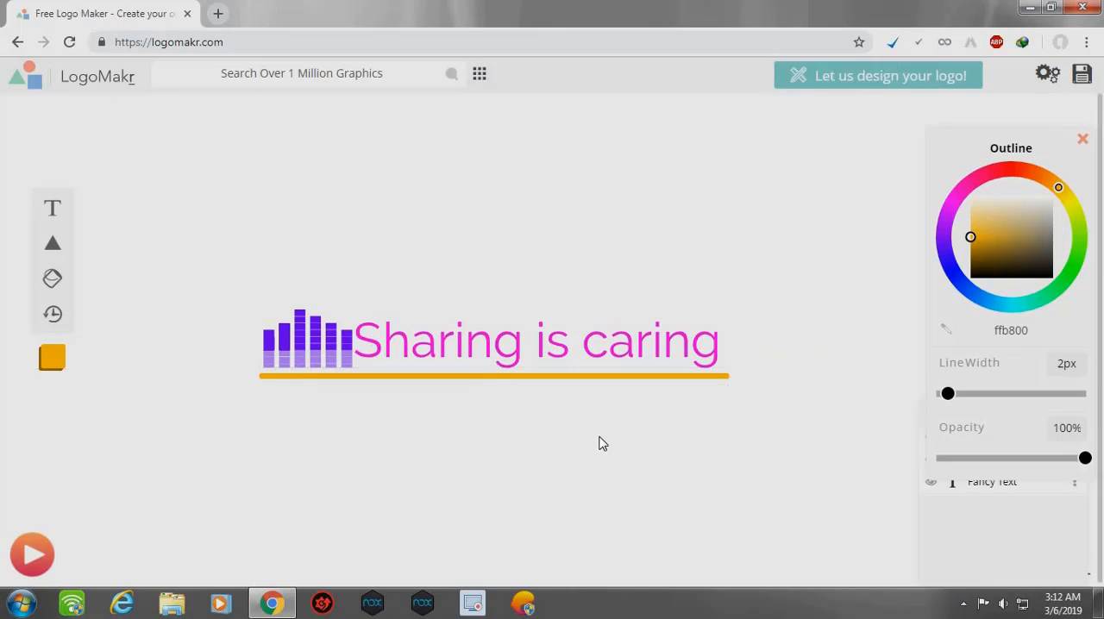
- Nudge the "Sharing is caring" text slightly away from the equalizer clipart and select the clipart layer
{"action": "left_click", "coordinate": [536, 349]}
{"action": "left_click_drag", "start_coordinate": [537, 349], "coordinate": [554, 361]}
{"action": "left_click", "coordinate": [542, 465]}
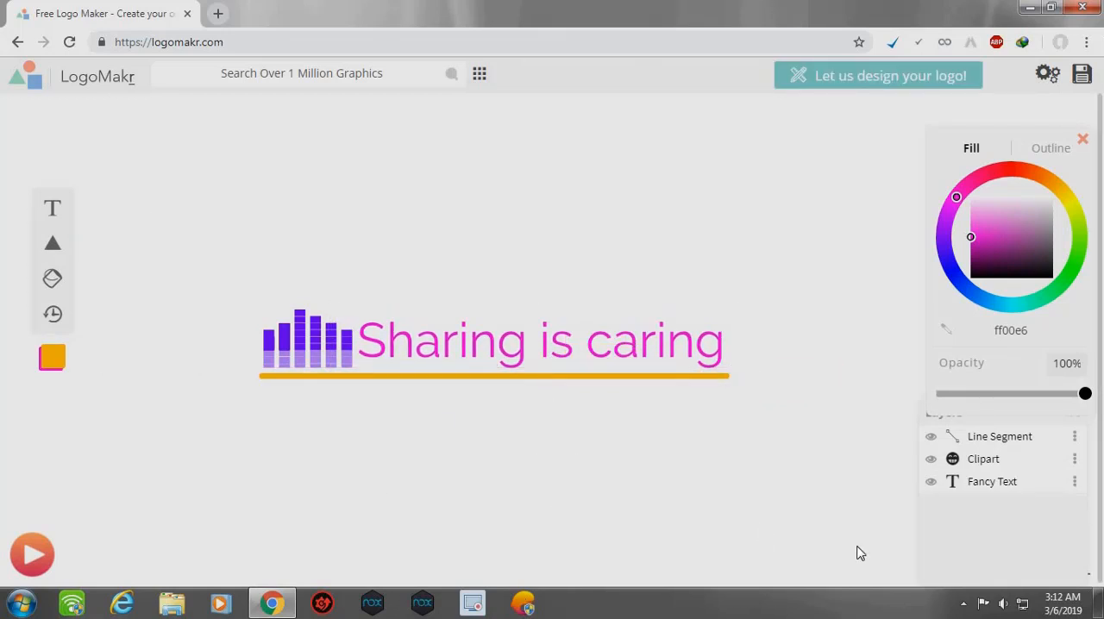
{"action": "left_click", "coordinate": [988, 465]}
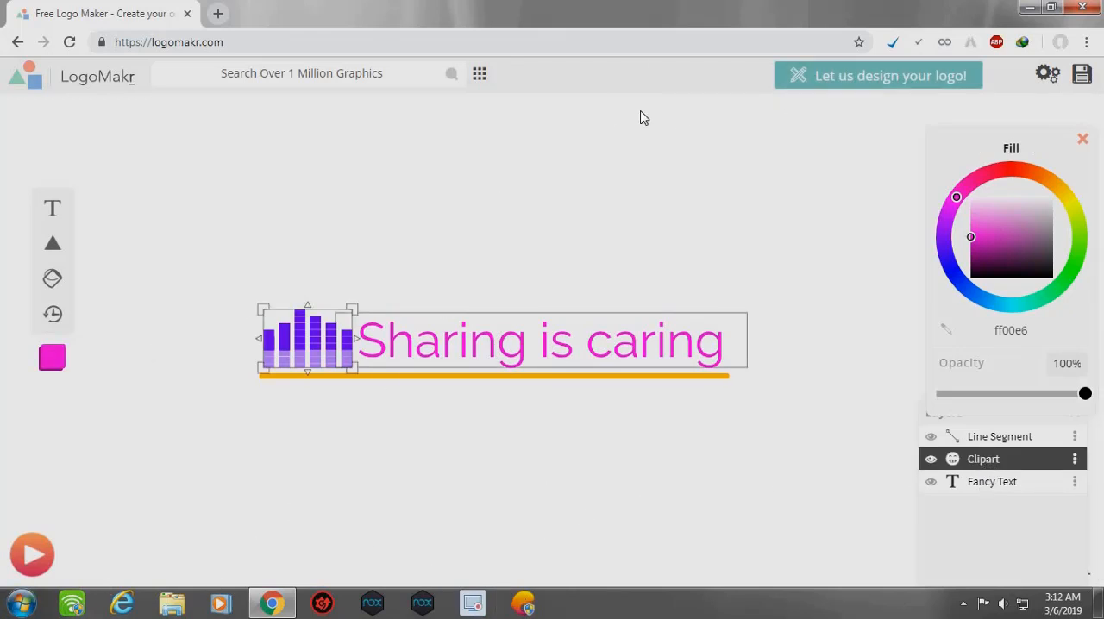
- Save the logo and download the free low resolution file
{"action": "left_click", "coordinate": [1081, 74]}
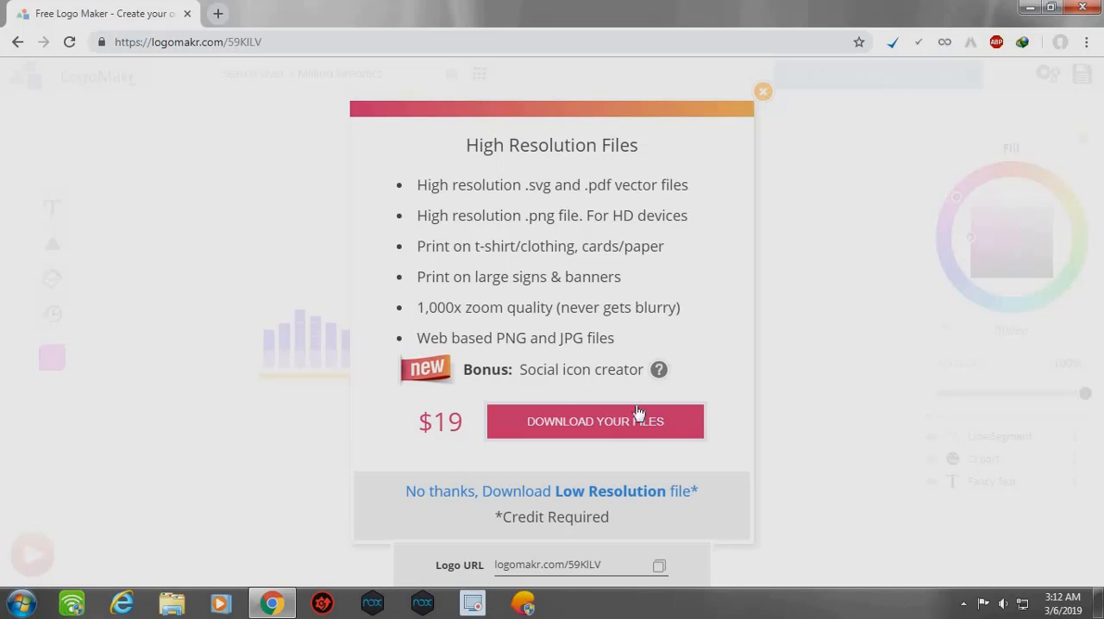
{"action": "left_click", "coordinate": [586, 491]}
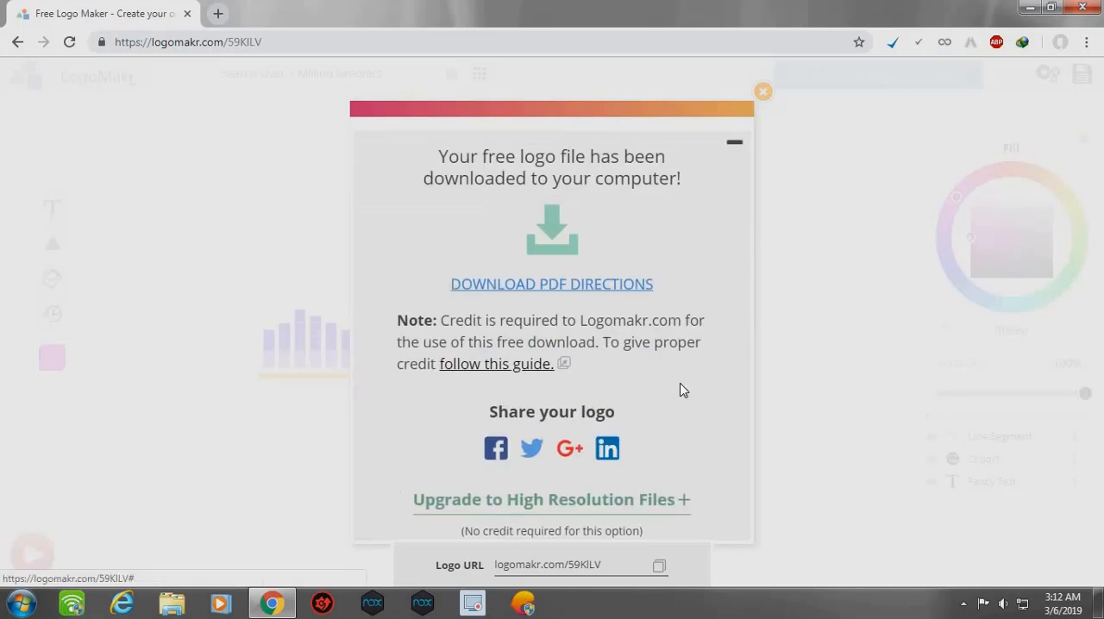
{"action": "left_click", "coordinate": [570, 222]}
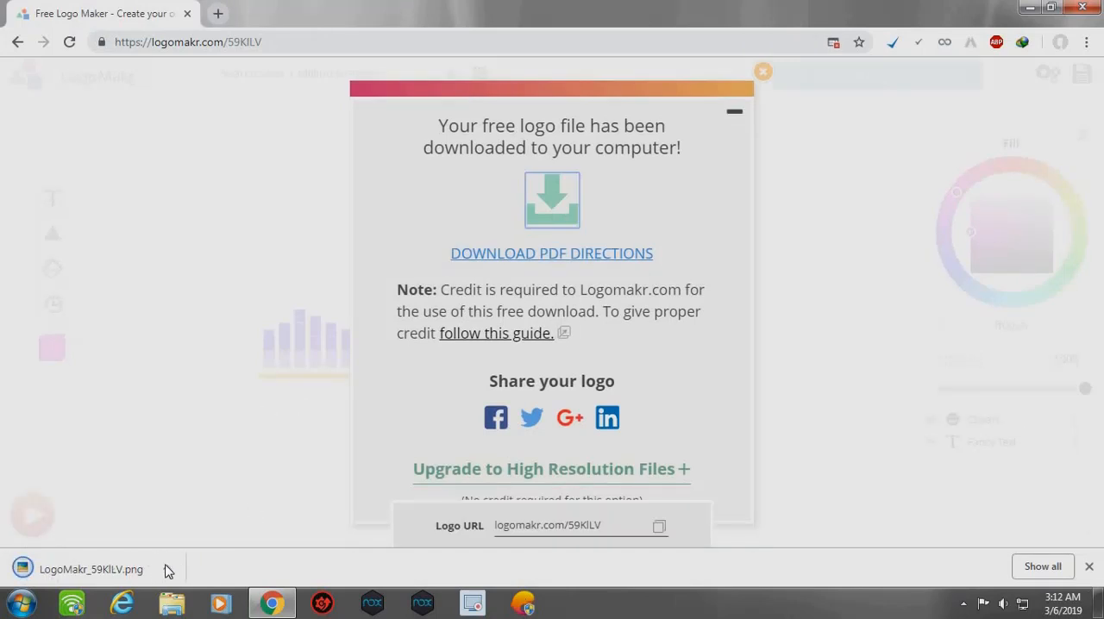
- Open the downloaded logo PNG in the photo viewer, inspect its transparent background and close the viewer
{"action": "left_click", "coordinate": [166, 571]}
{"action": "left_click", "coordinate": [226, 464]}
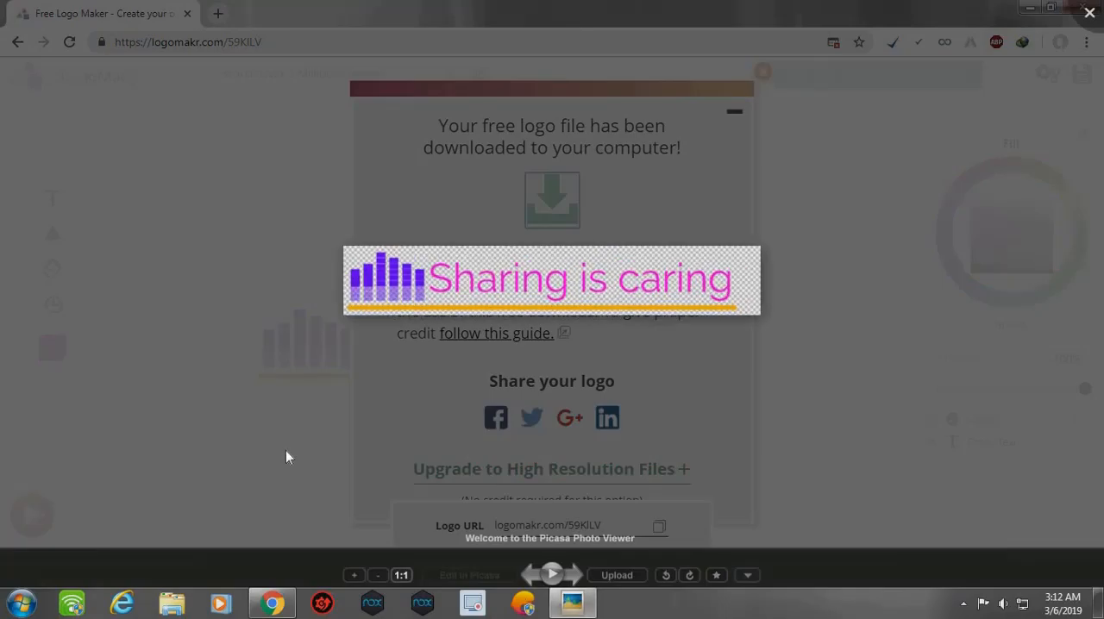
{"action": "left_click_drag", "start_coordinate": [462, 301], "coordinate": [284, 341]}
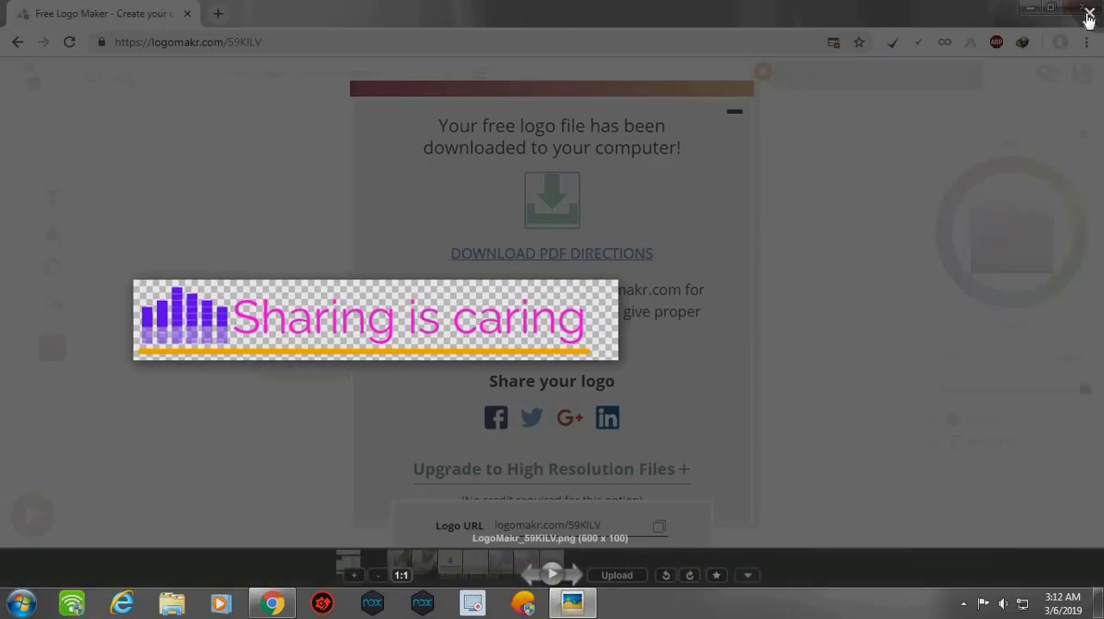
{"action": "left_click", "coordinate": [1088, 15]}
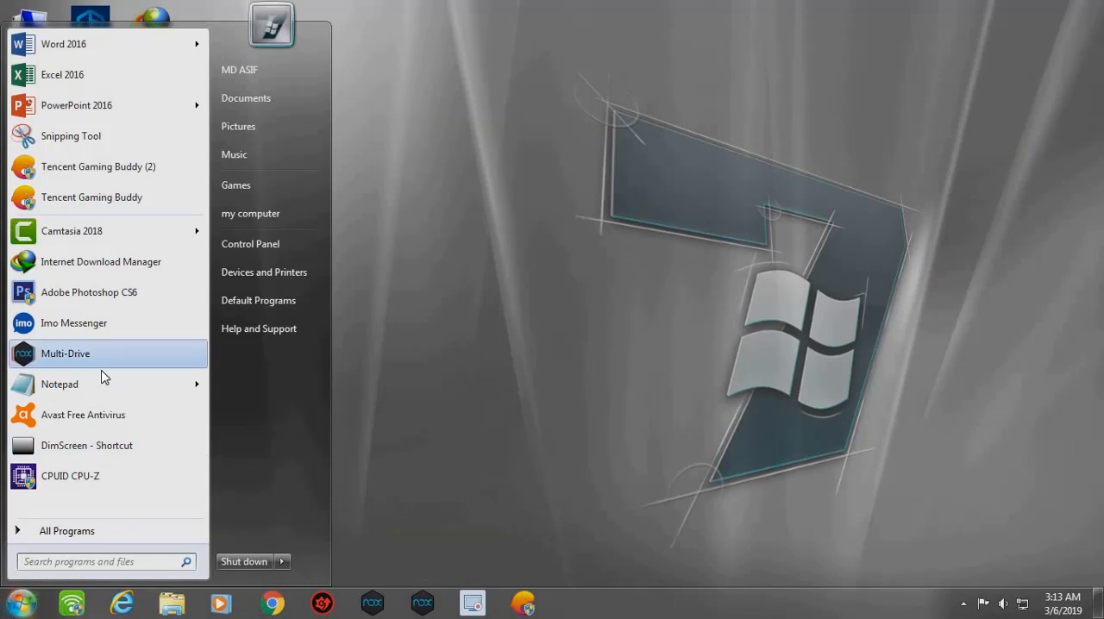
- Open Notepad and write "like and subscribe", followed by blank lines
{"action": "left_click", "coordinate": [101, 382]}
{"action": "type", "text": "li"}
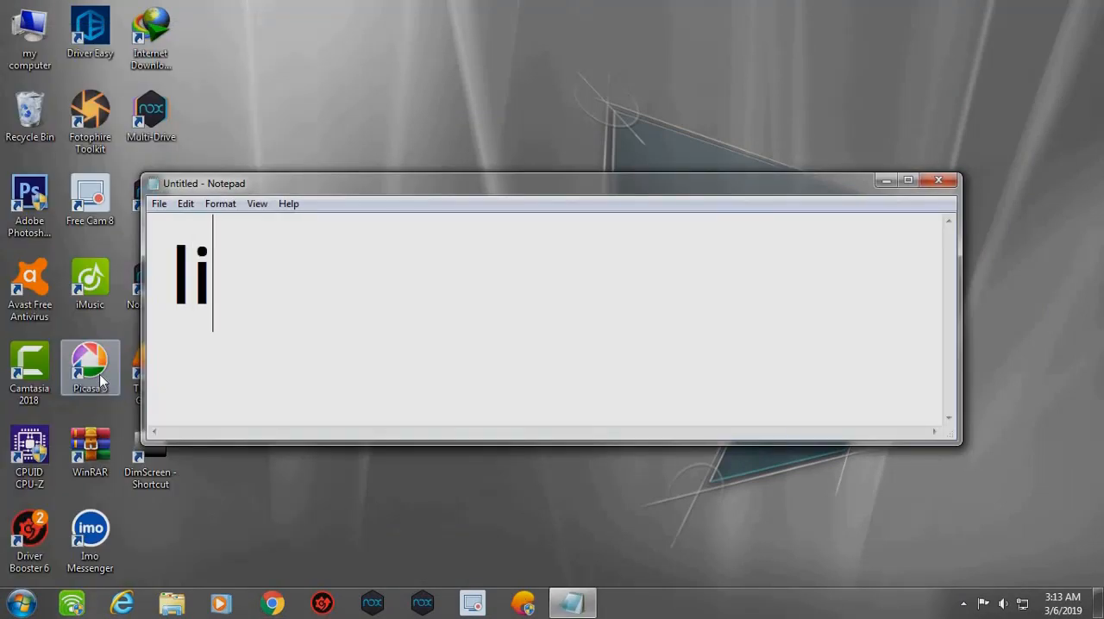
{"action": "type", "text": "ke and subscribe"}
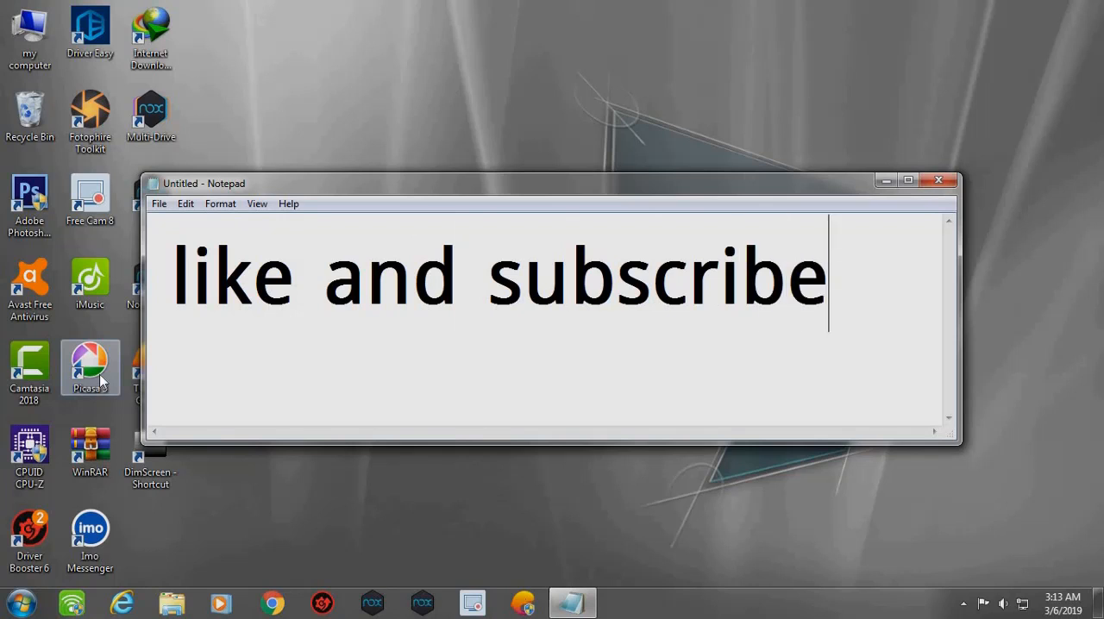
{"action": "key", "text": "Return"}
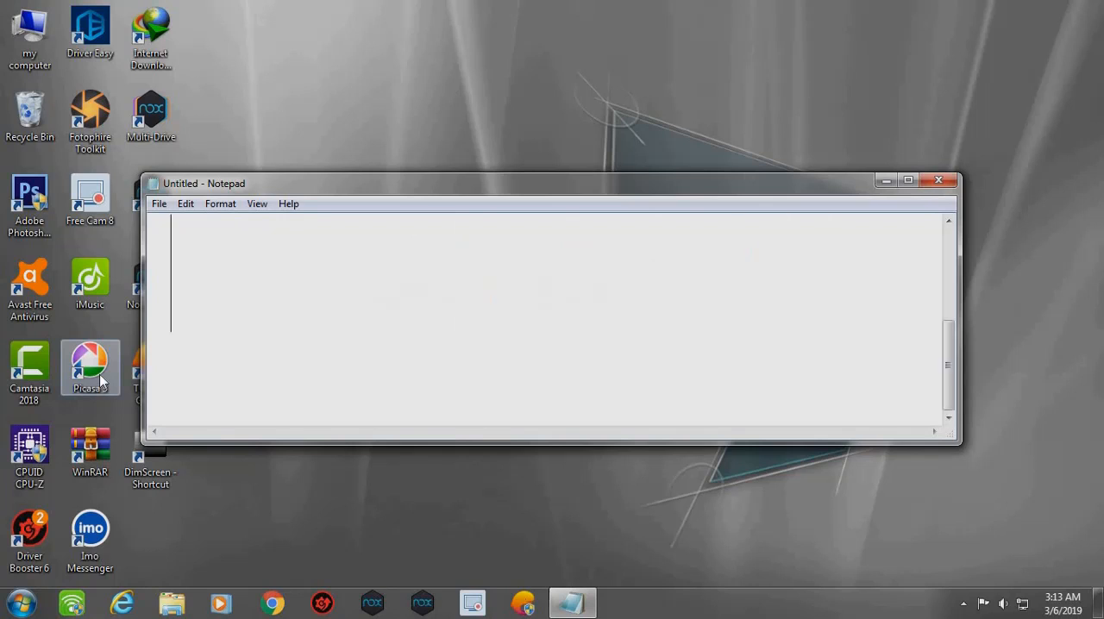
- Write "thanks for wat" below the blank lines in the Notepad document
{"action": "type", "text": "tham"}
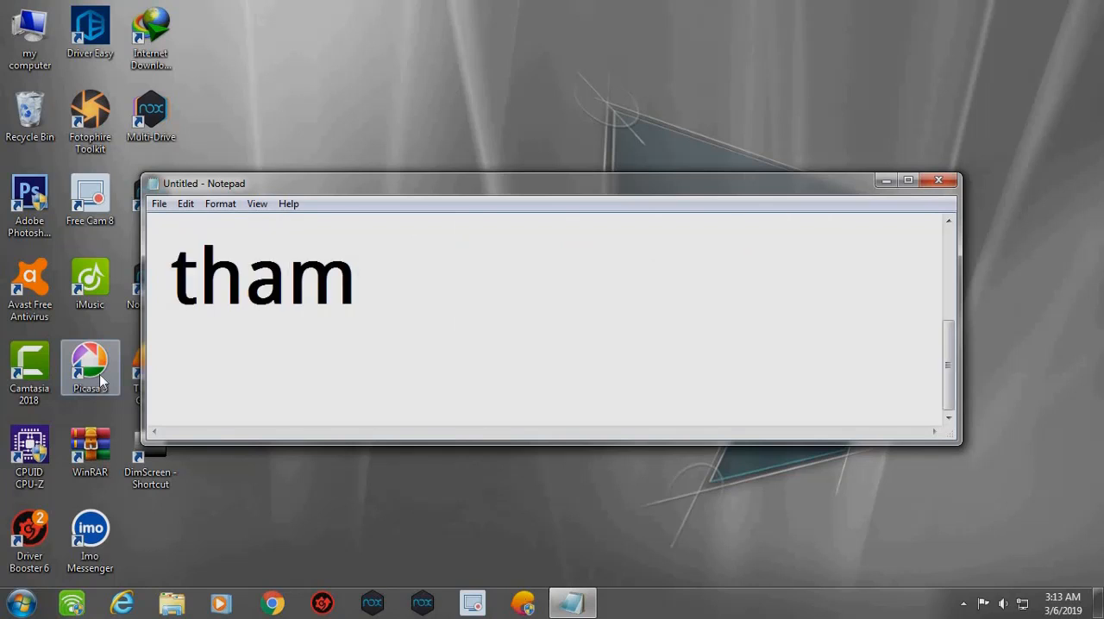
{"action": "key", "text": "BackSpace"}
{"action": "type", "text": "nks"}
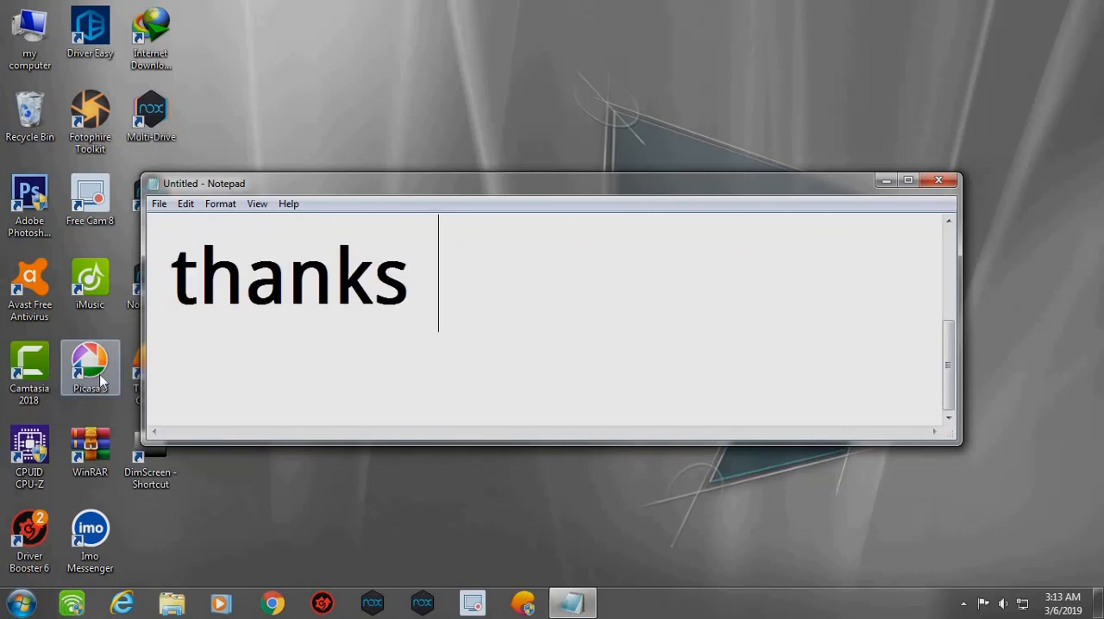
{"action": "type", "text": " for wat"}
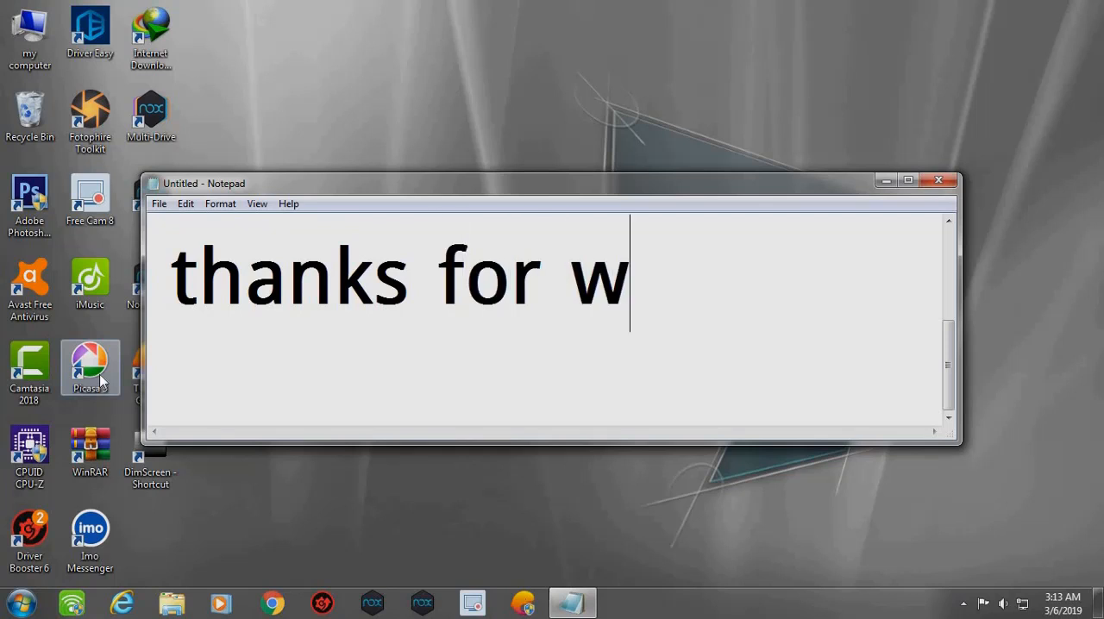